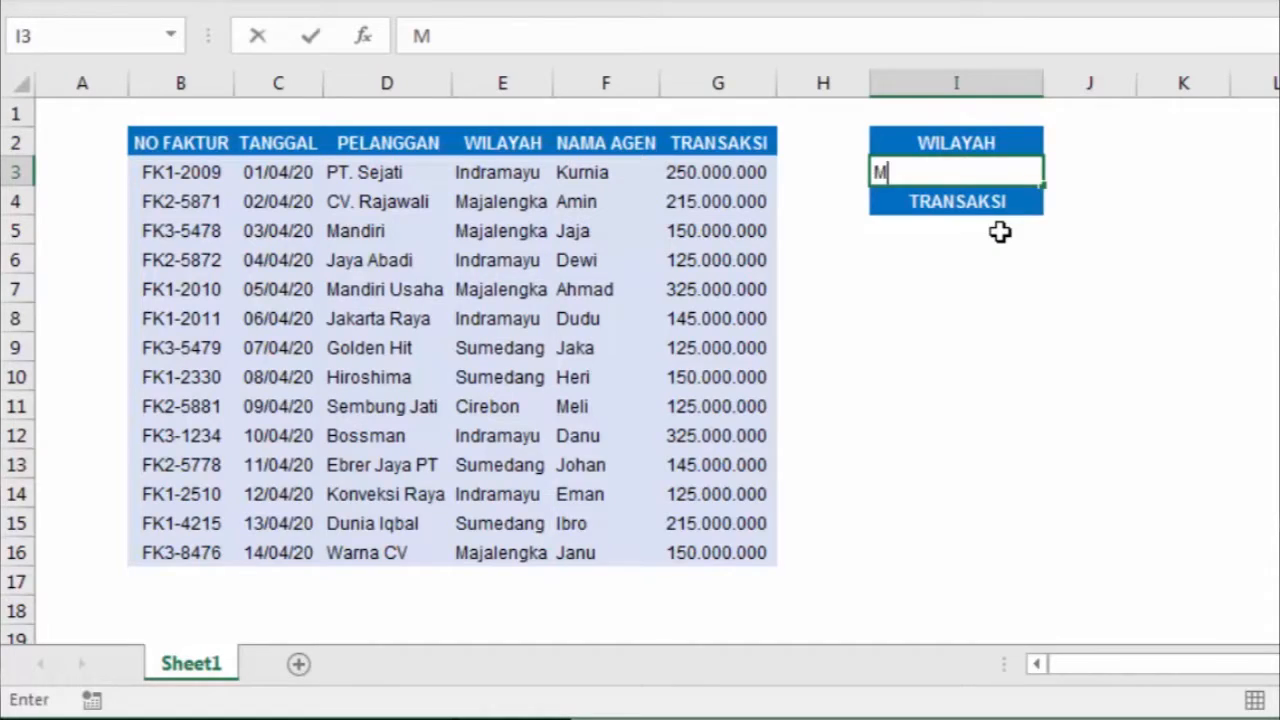
# Finish entering Majalengka as the WILAYAH value in I3, and enter the criteria heading WILAYAH in E18 below the table
pyautogui.write('ajalengka')
pyautogui.press('Return')
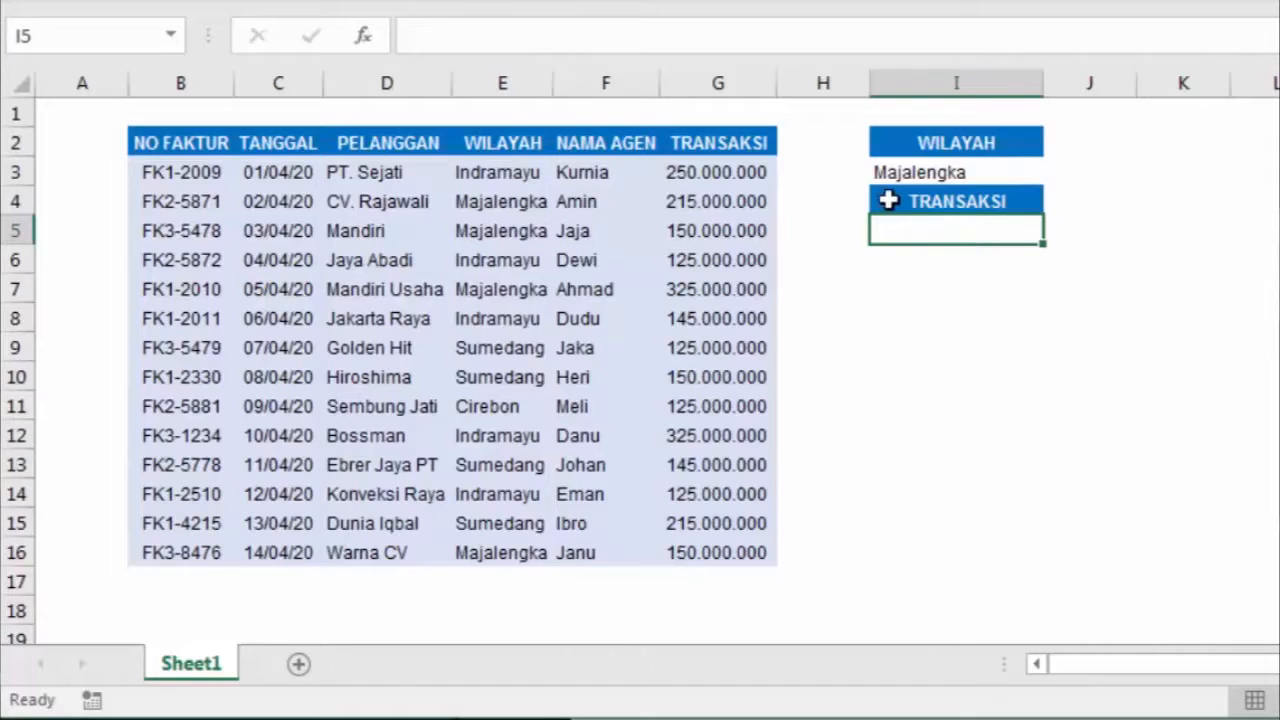
pyautogui.click(524, 603)
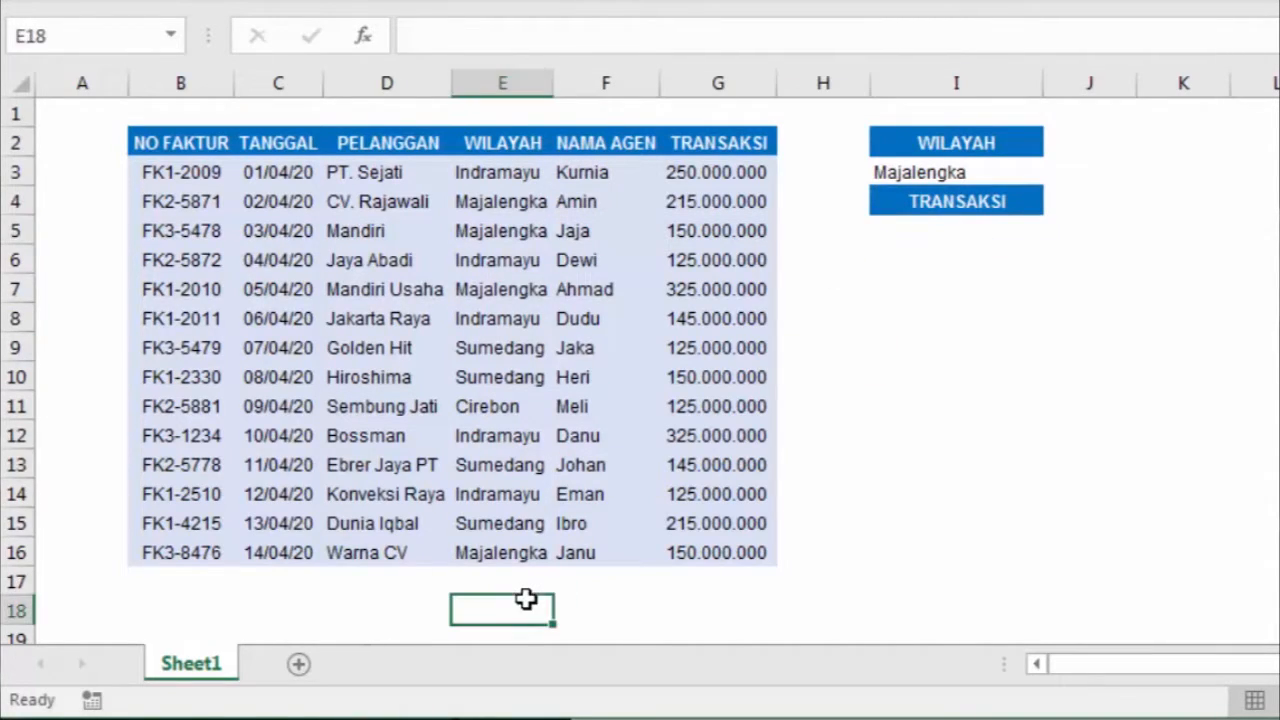
pyautogui.scroll(-1, 634, 541)
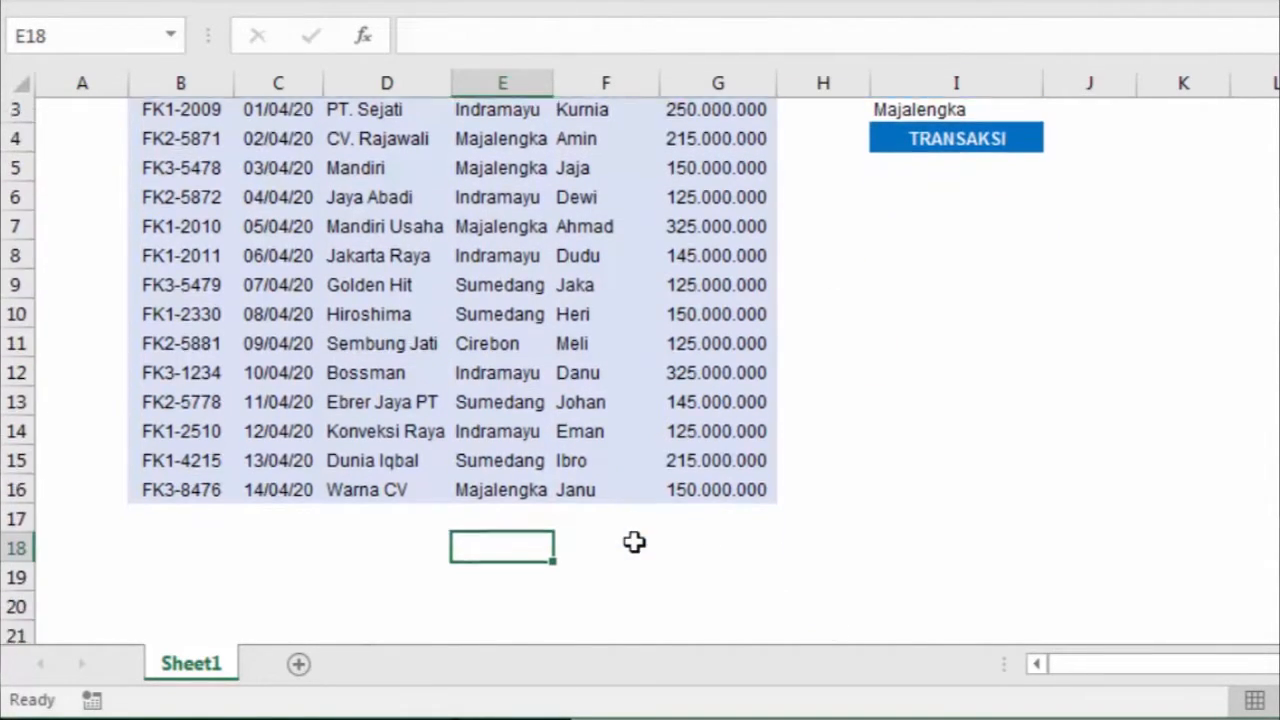
pyautogui.scroll(1, 560, 495)
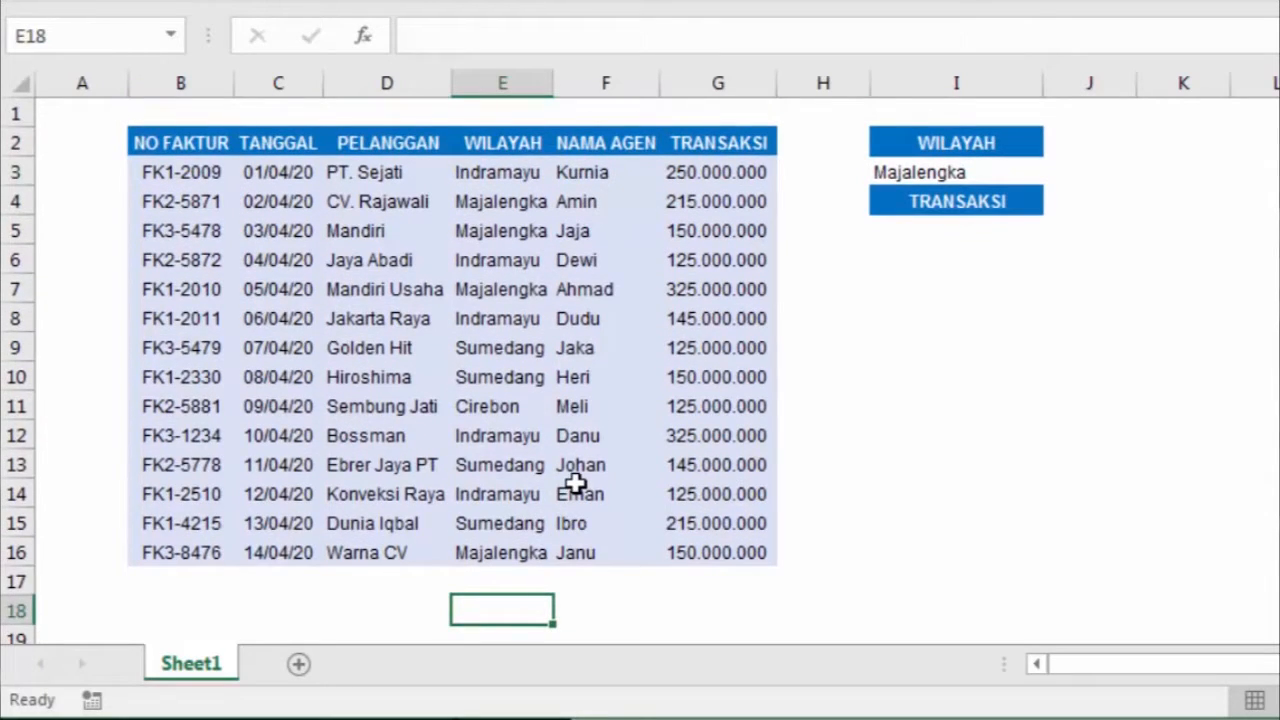
pyautogui.write('W')
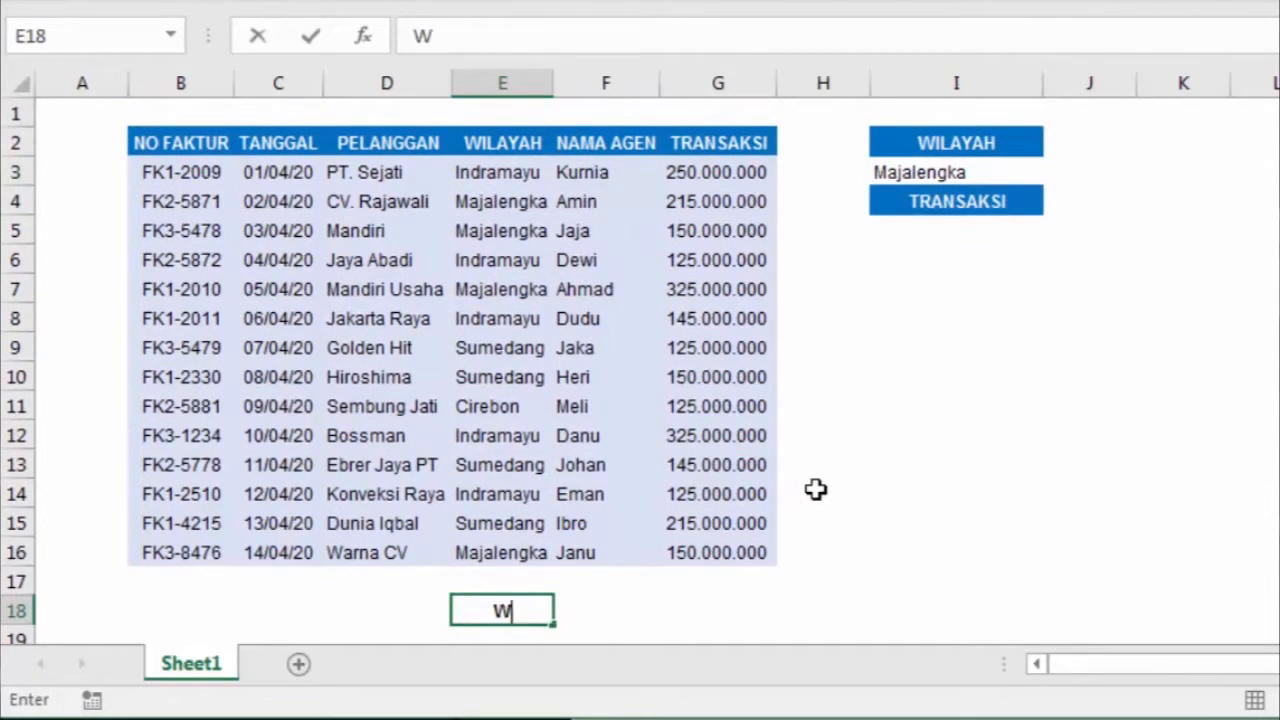
pyautogui.write('ILAYAH')
pyautogui.press('Return')
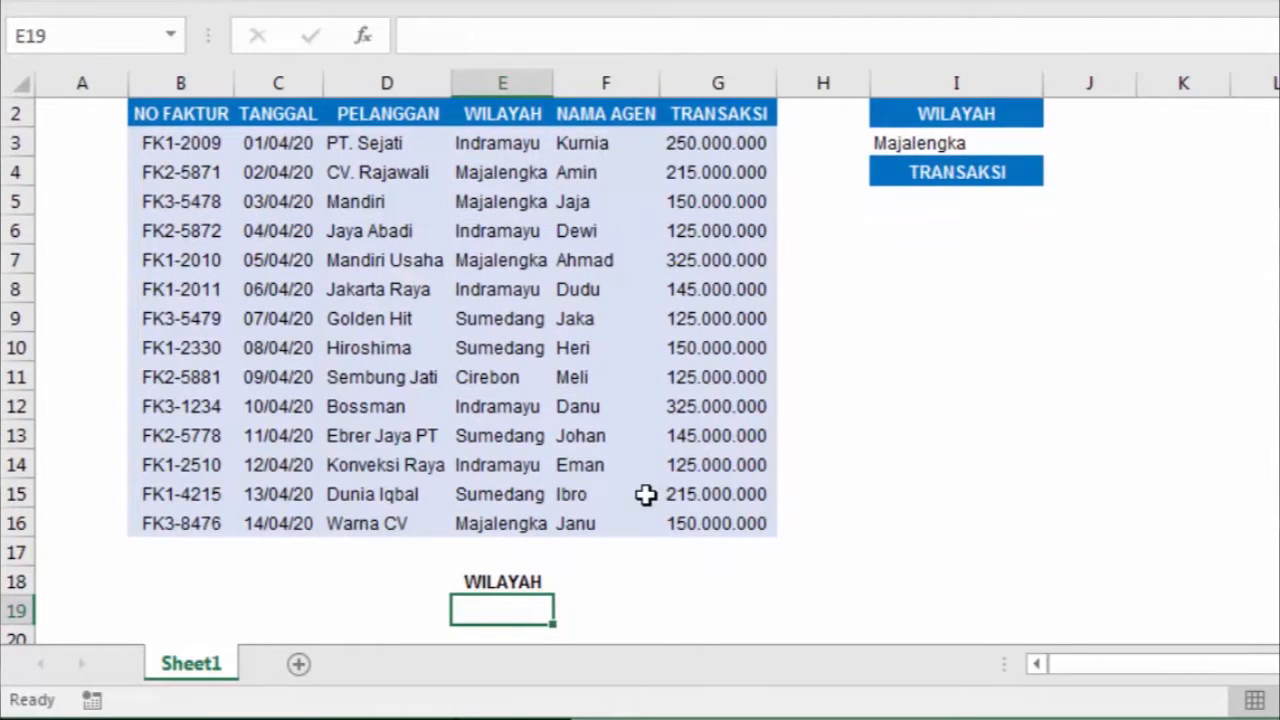
# Link E19, under the WILAYAH criteria heading, to the chosen region with the formula =I3
pyautogui.write('=')
pyautogui.click(938, 146)
pyautogui.scroll(1, 977, 474)
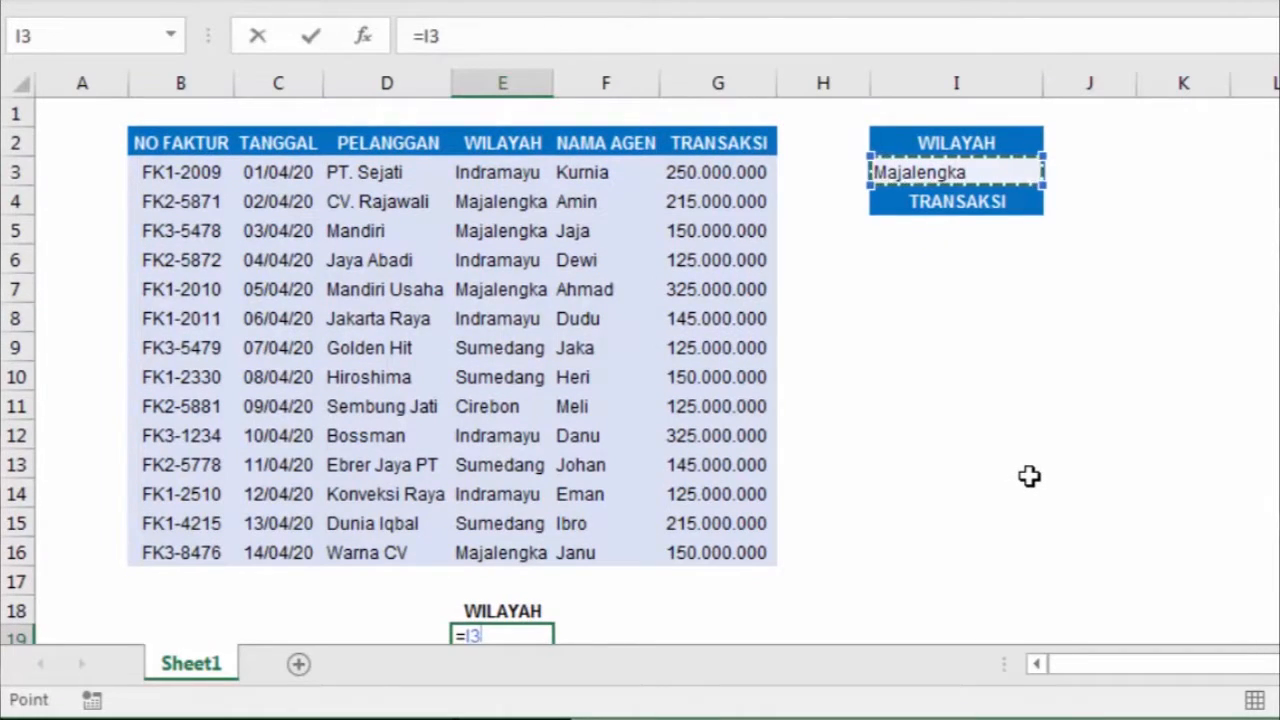
pyautogui.press('Return')
pyautogui.click(500, 578)
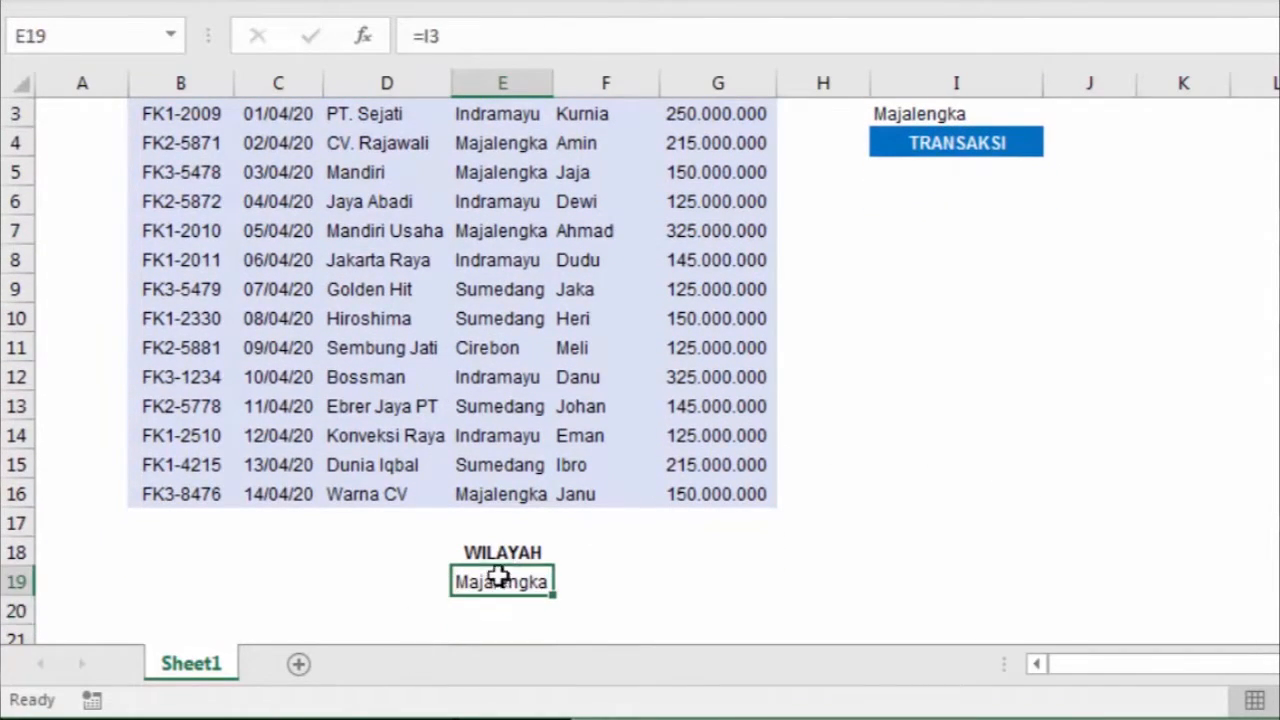
# Start a DAVERAGE formula in I5 under TRANSAKSI, with B2:G16 as its database argument
pyautogui.scroll(2, 729, 434)
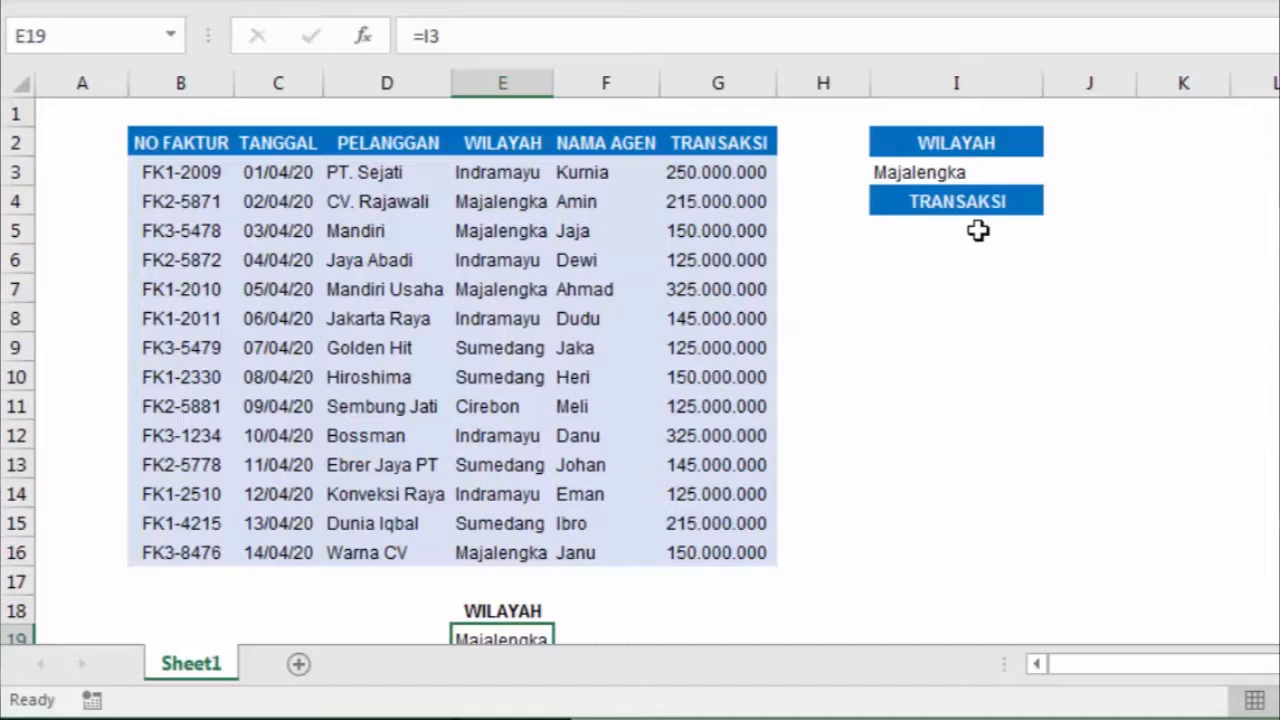
pyautogui.click(977, 231)
pyautogui.write('=')
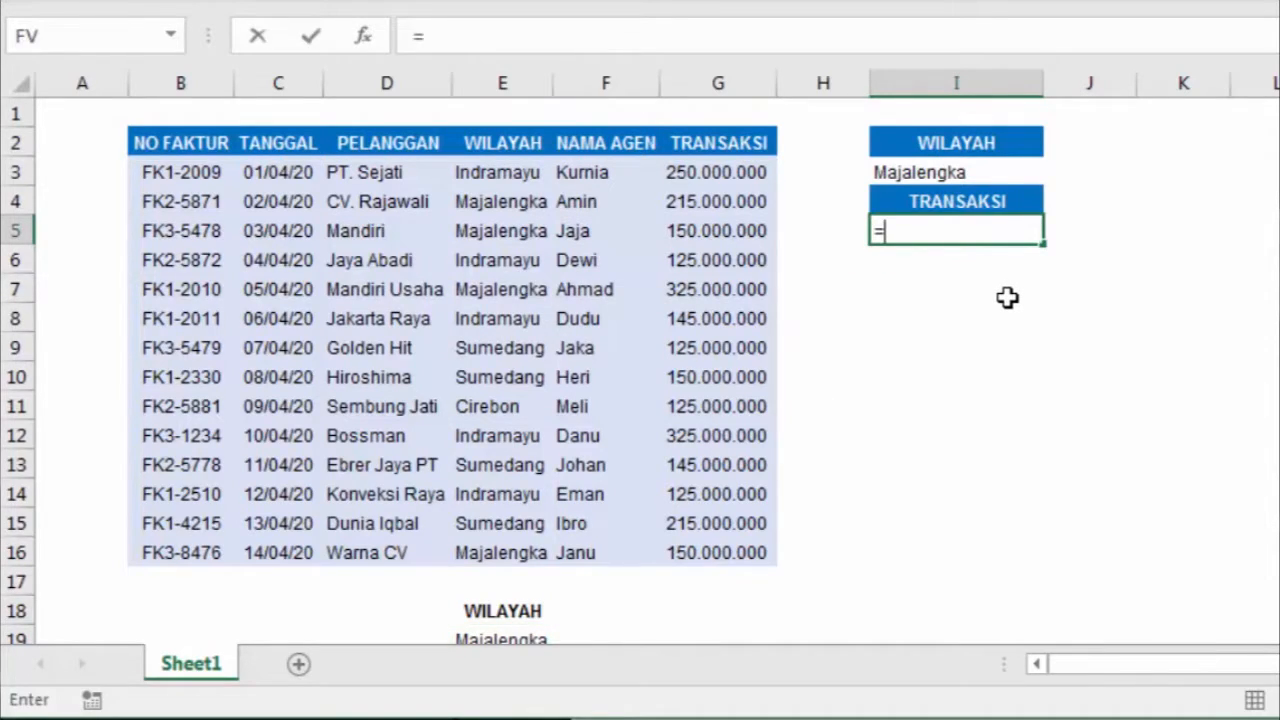
pyautogui.write('da')
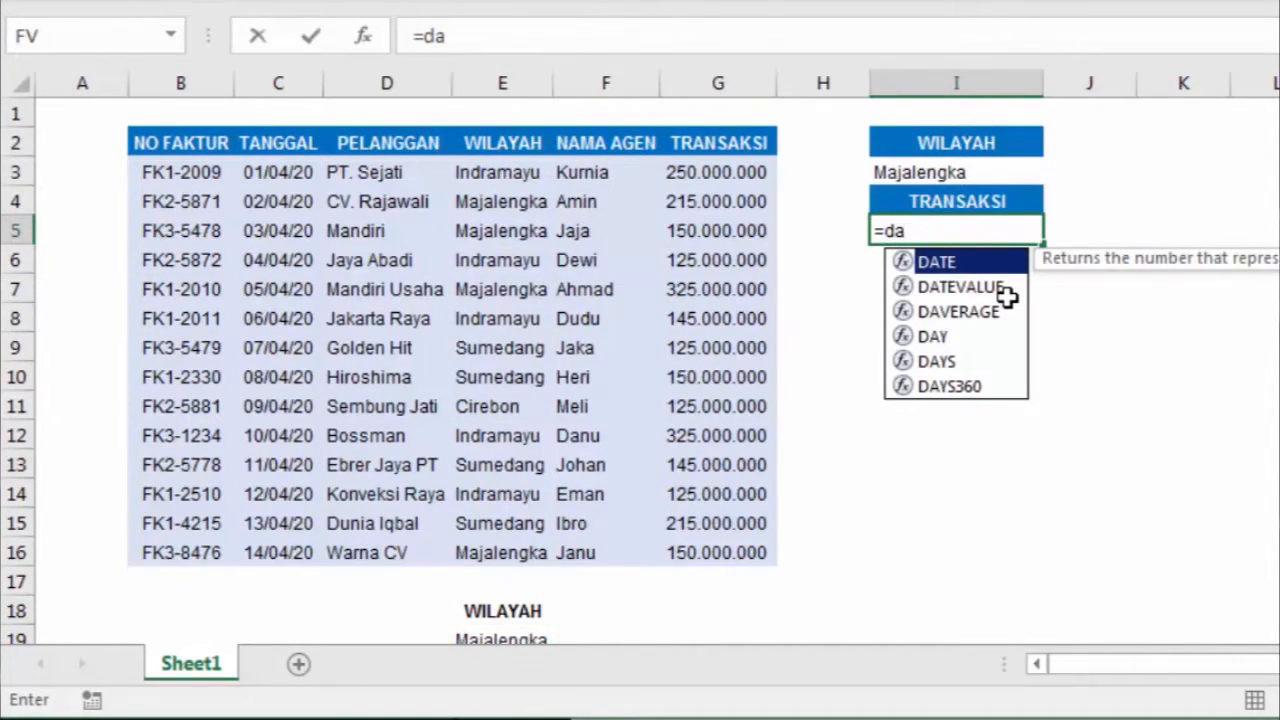
pyautogui.press('Down')
pyautogui.press('Down')
pyautogui.press('Tab')
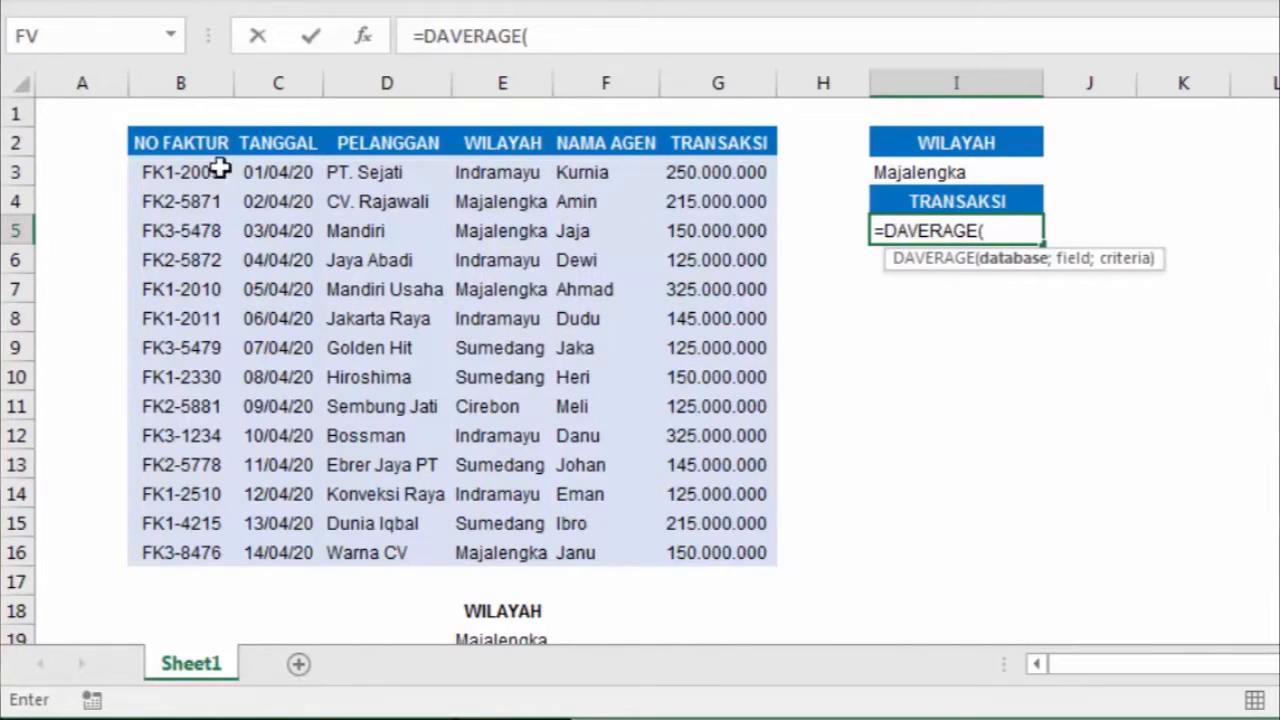
pyautogui.moveTo(143, 137); pyautogui.dragTo(674, 549)
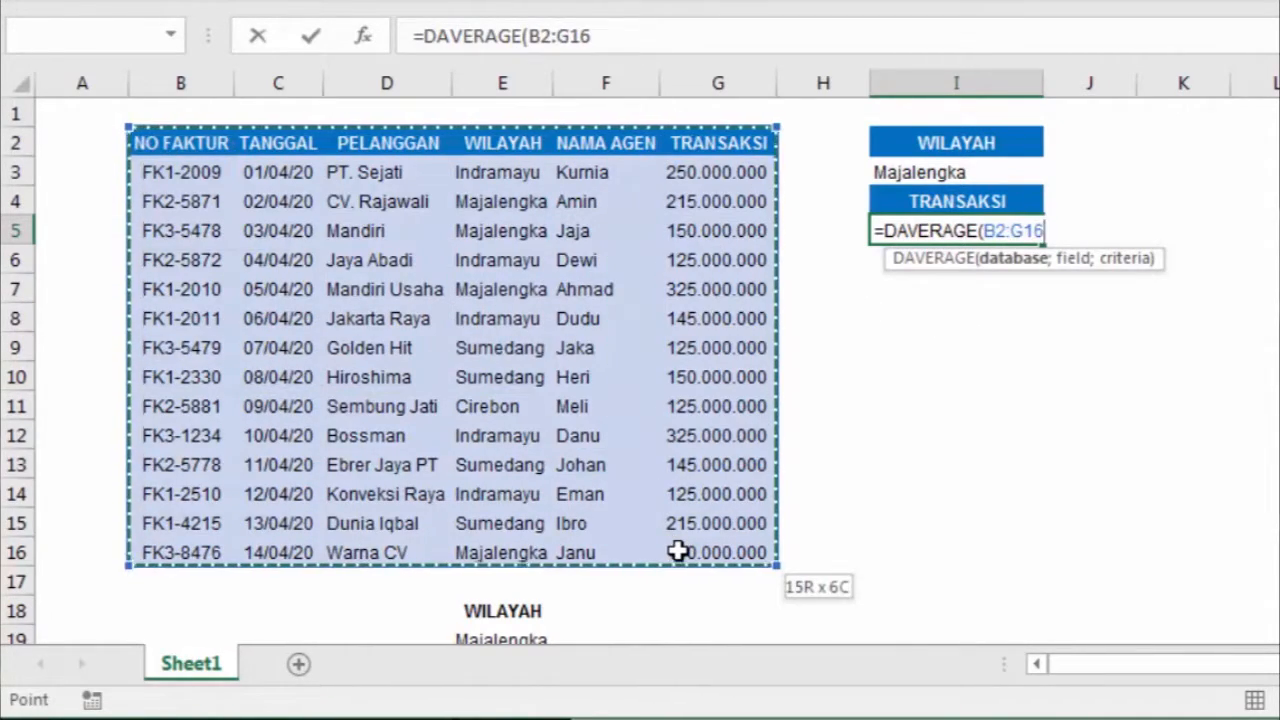
pyautogui.write(';')
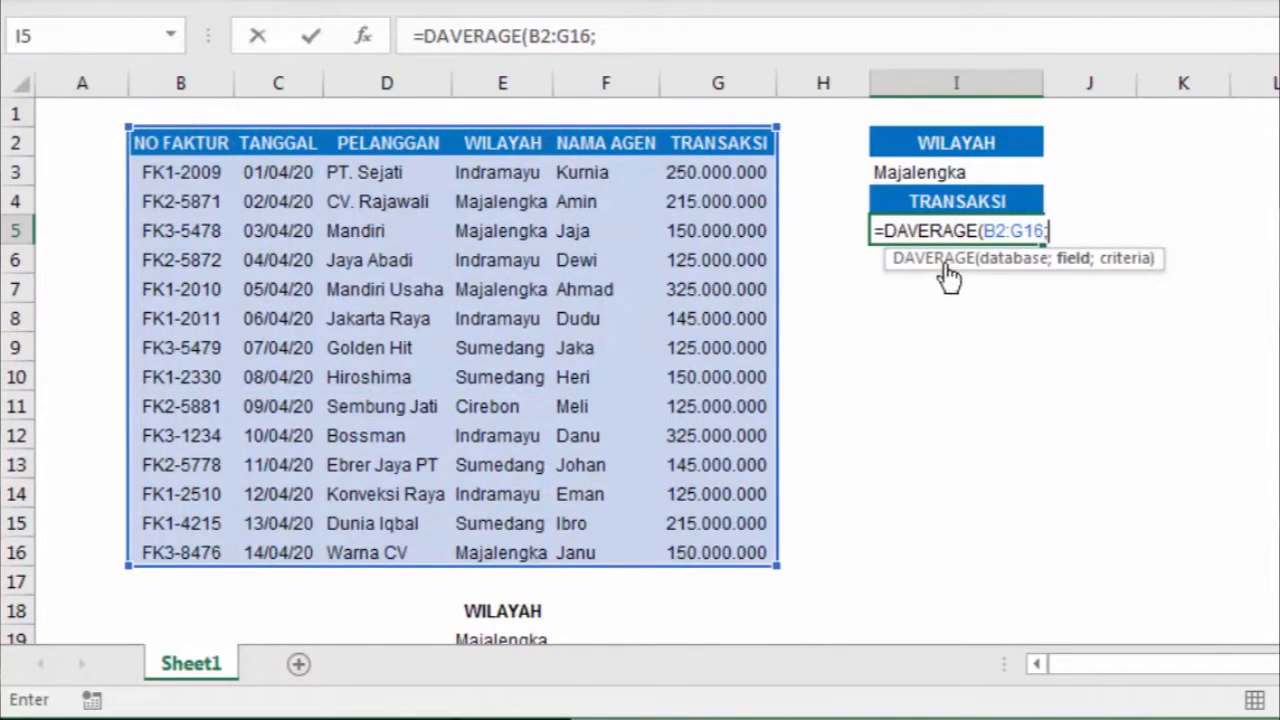
# Complete the DAVERAGE formula in I5 with I4 as the field and B18:G19 as the criteria range
pyautogui.click(988, 202)
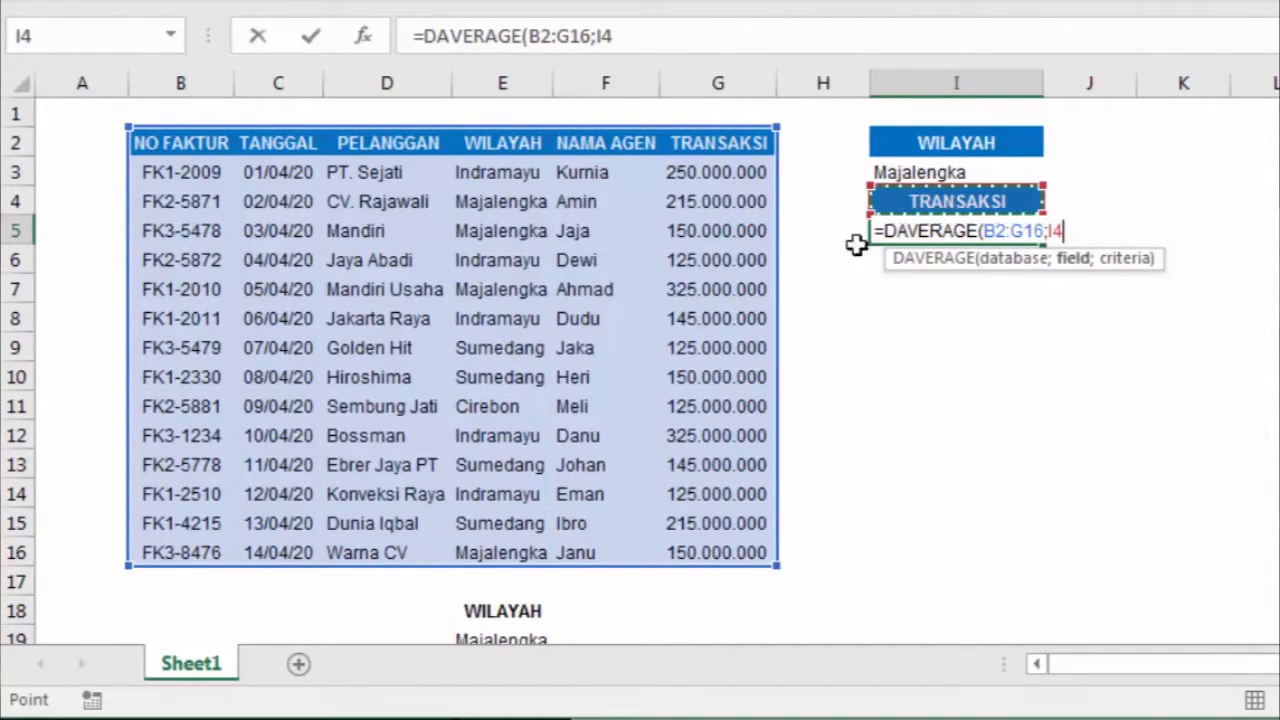
pyautogui.write(';')
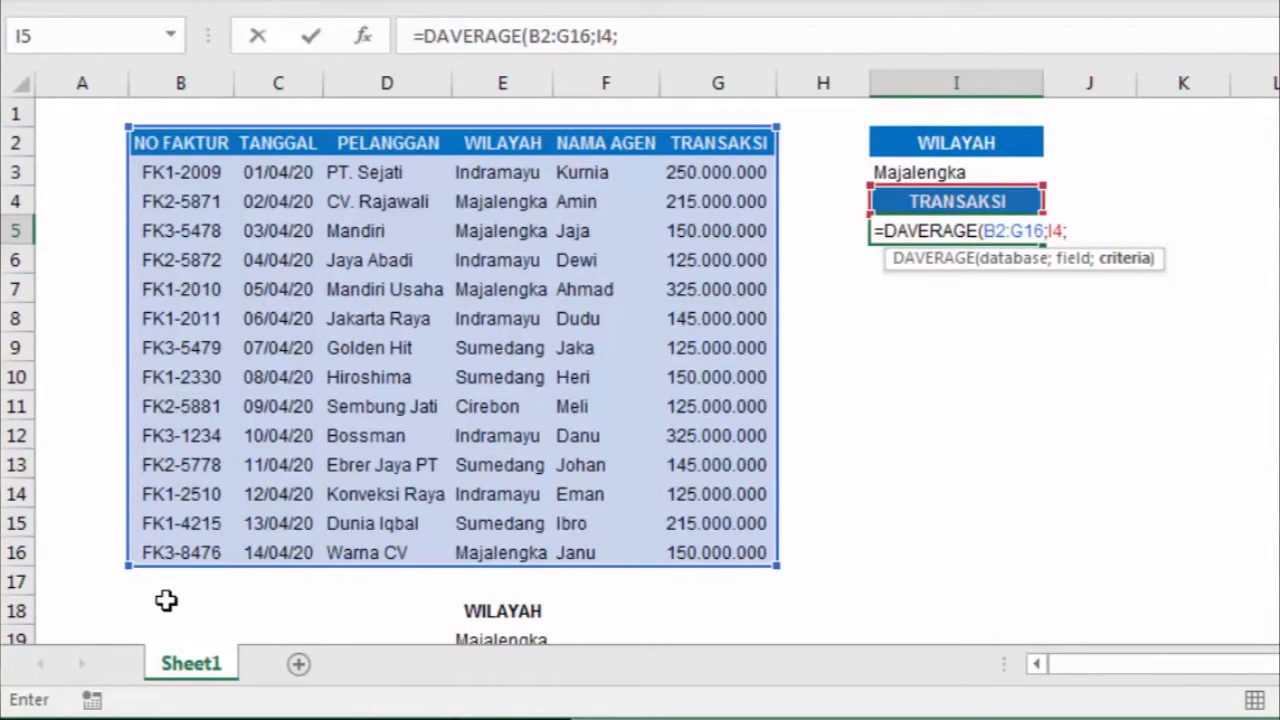
pyautogui.moveTo(160, 609); pyautogui.dragTo(707, 515)
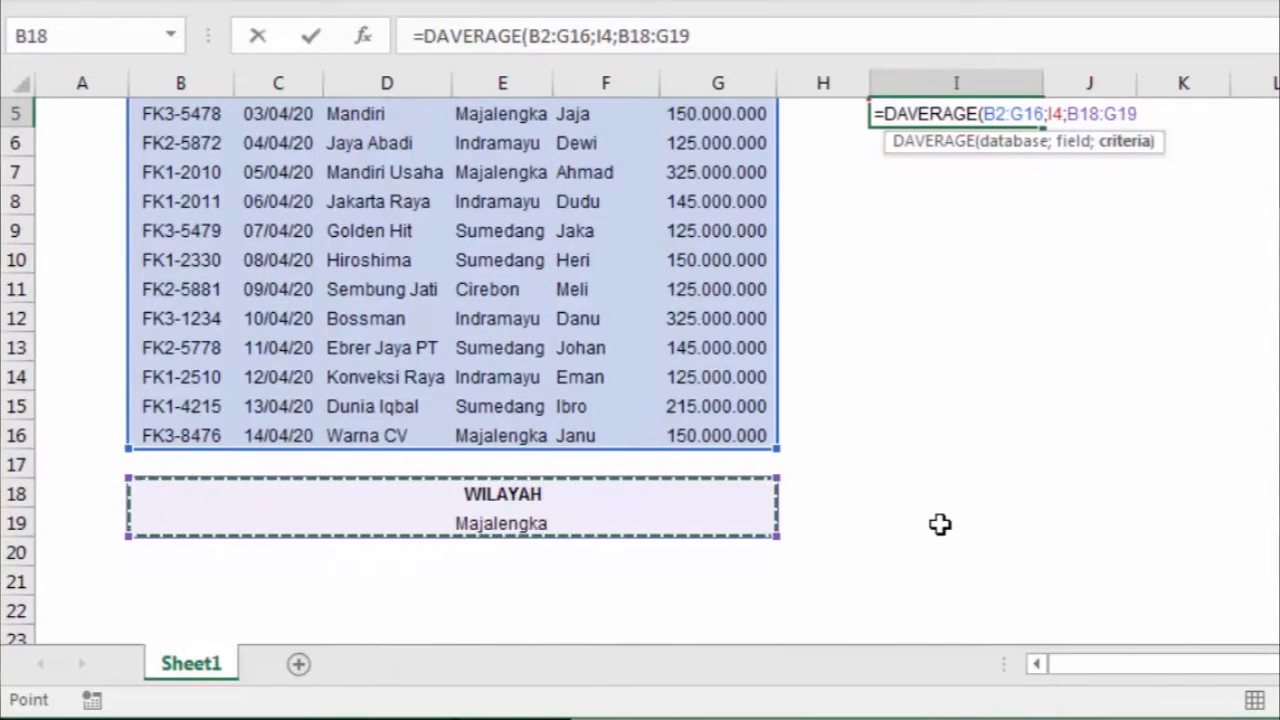
pyautogui.scroll(2, 935, 524)
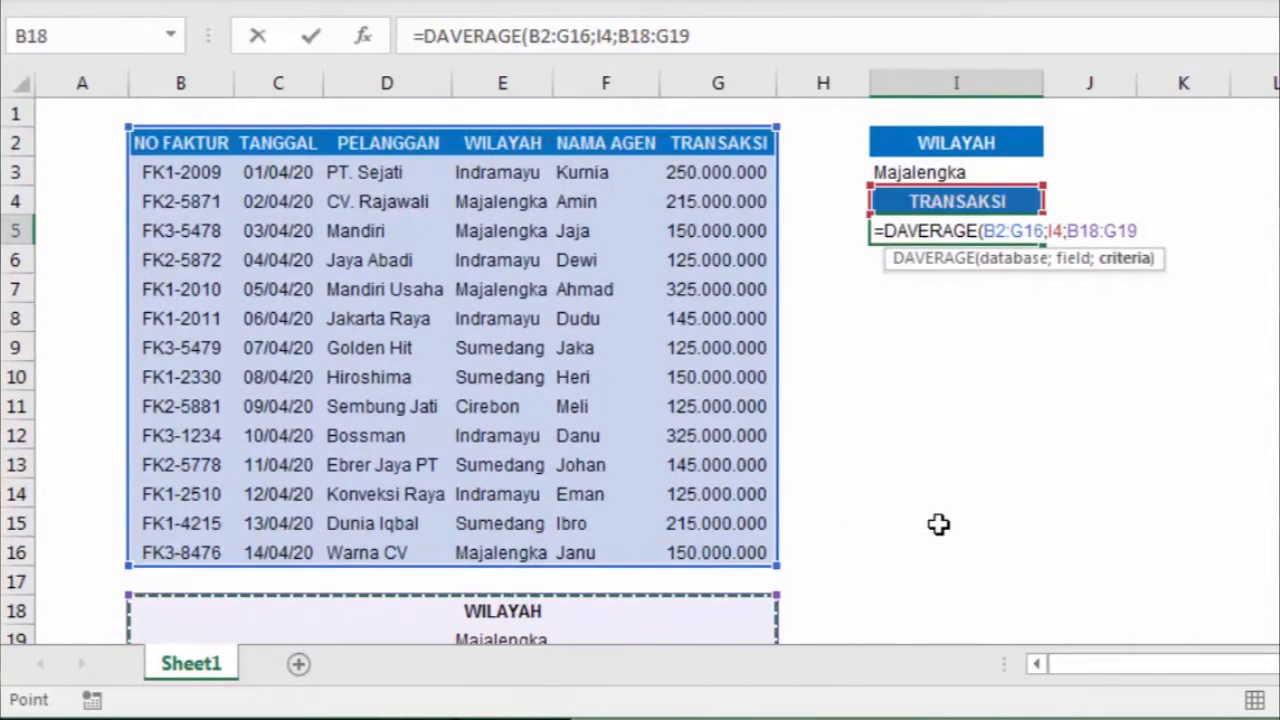
pyautogui.press('Return')
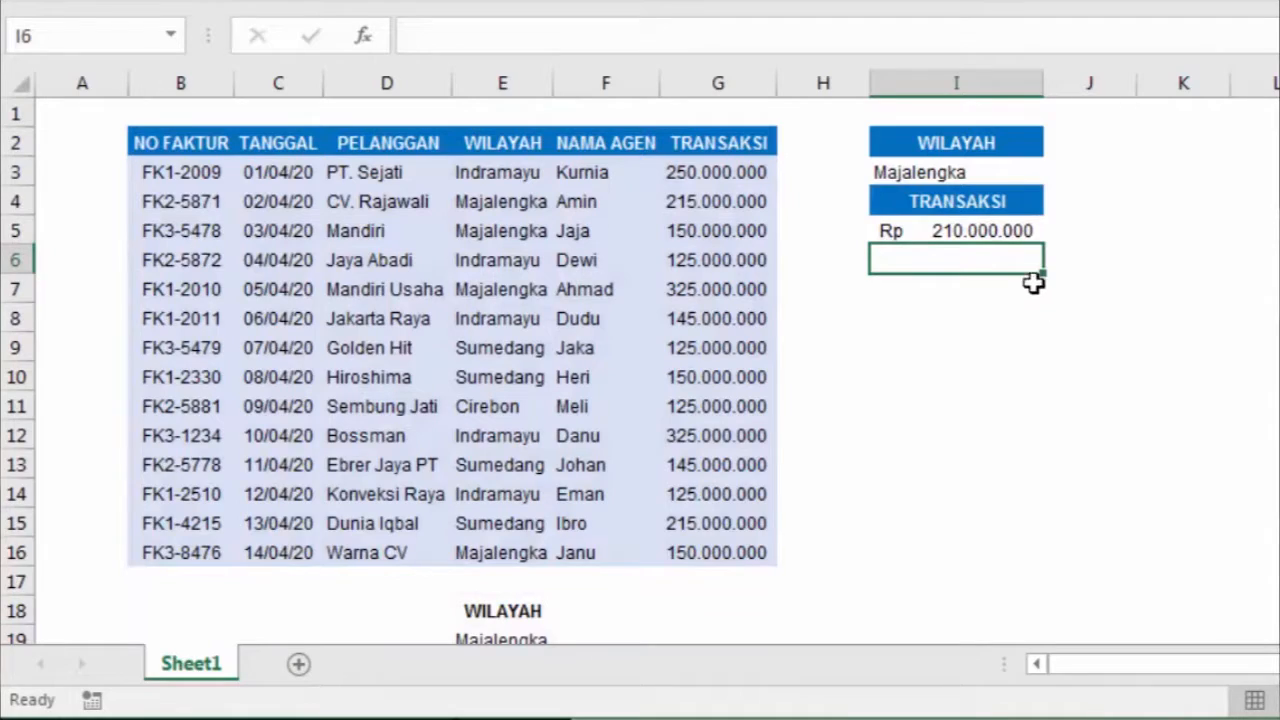
pyautogui.click(995, 231)
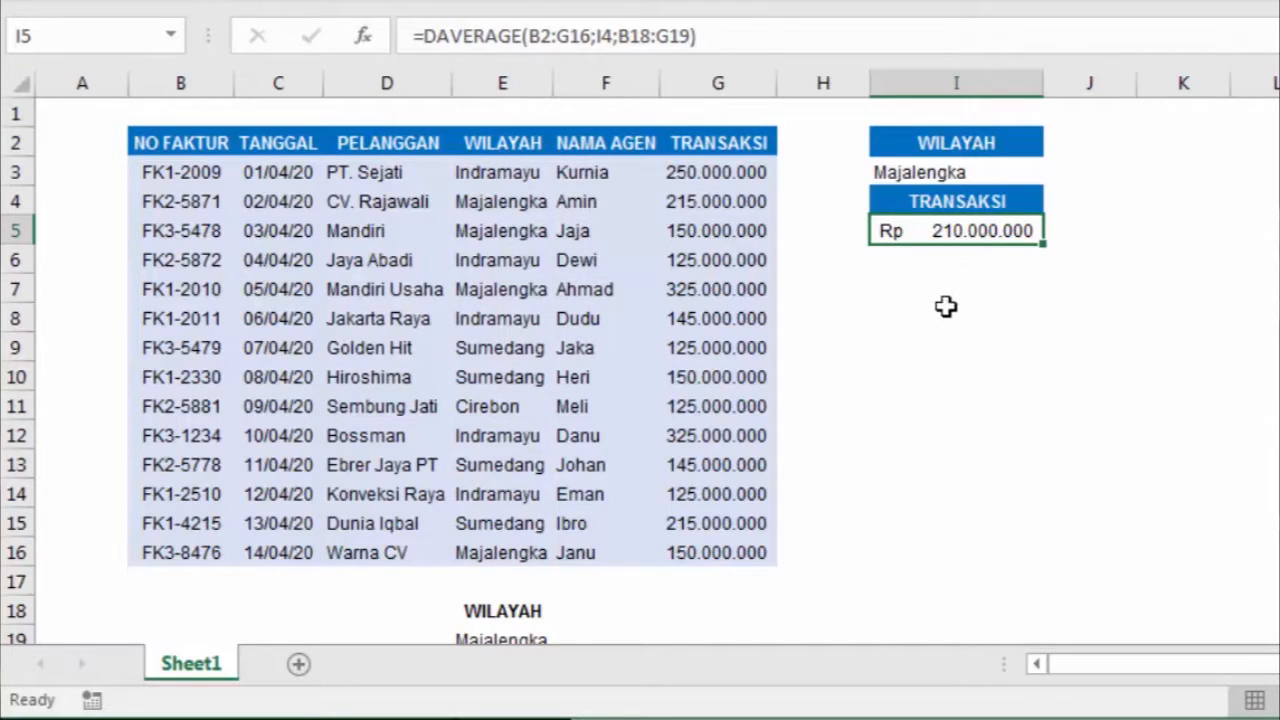
pyautogui.moveTo(727, 176); pyautogui.dragTo(737, 552)
pyautogui.click(1060, 347)
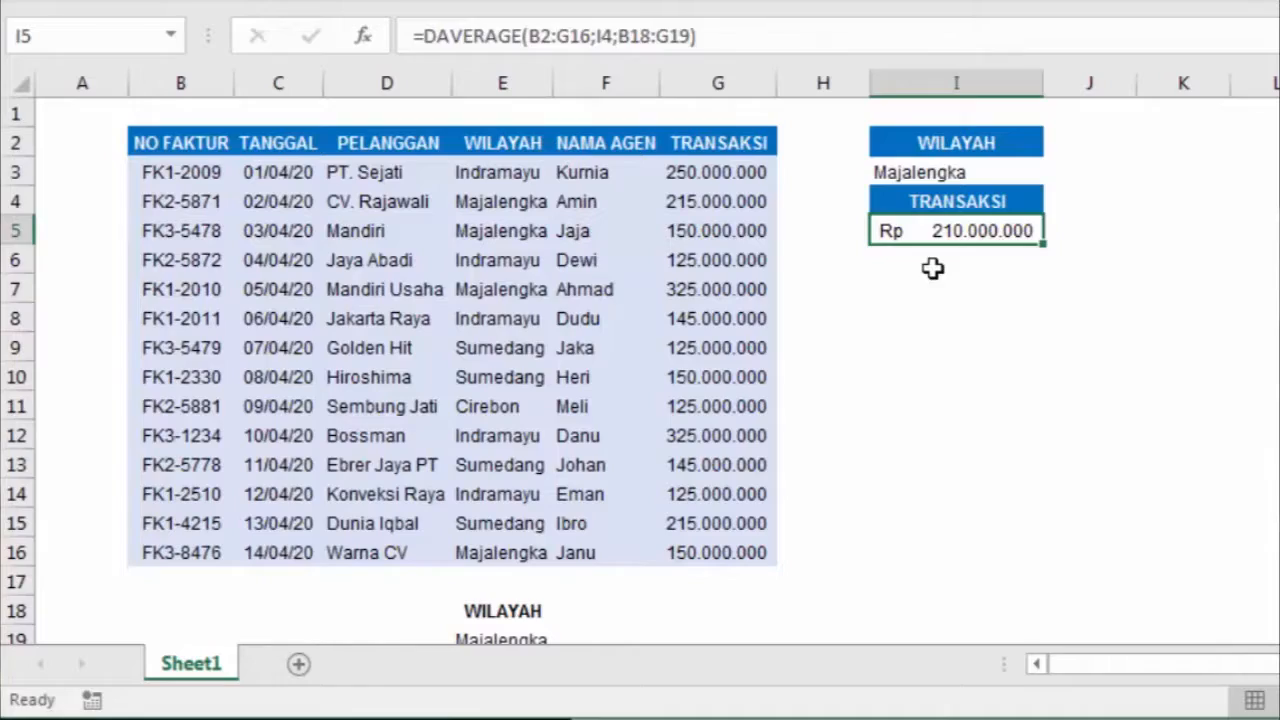
# Start a SUMIF formula in I6 with E3:G16 as its range argument
pyautogui.click(1010, 266)
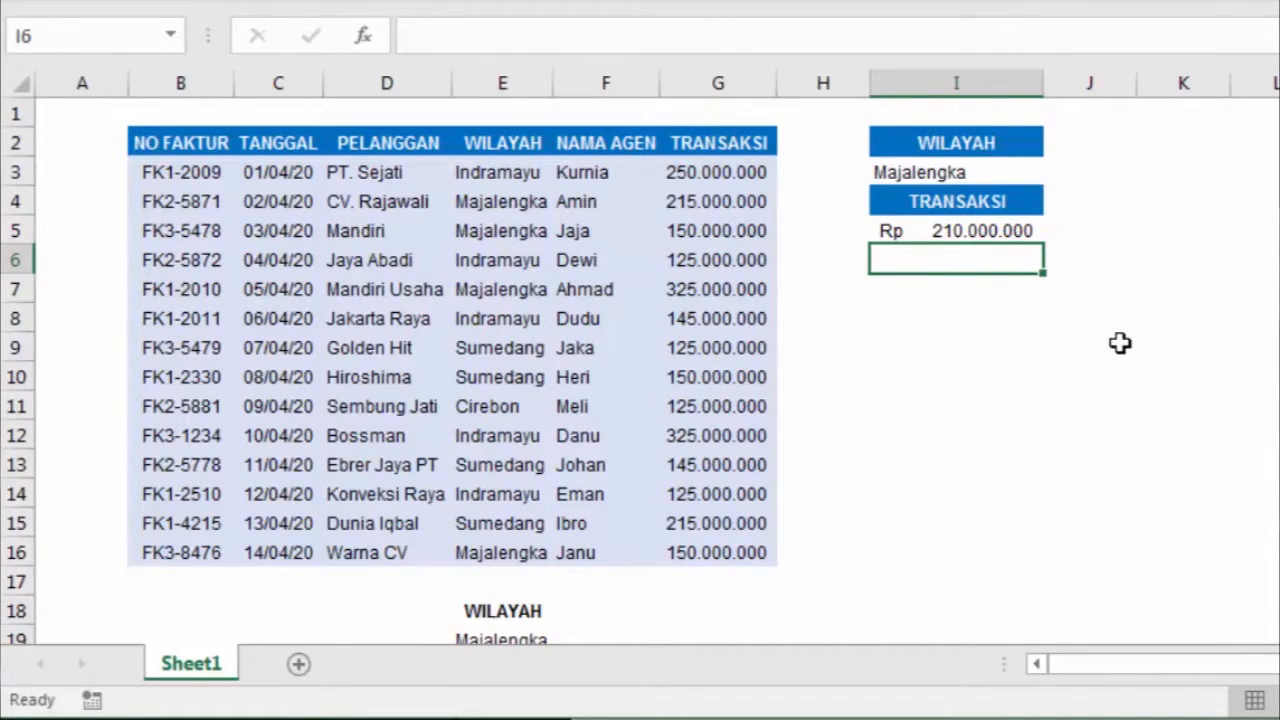
pyautogui.write('=')
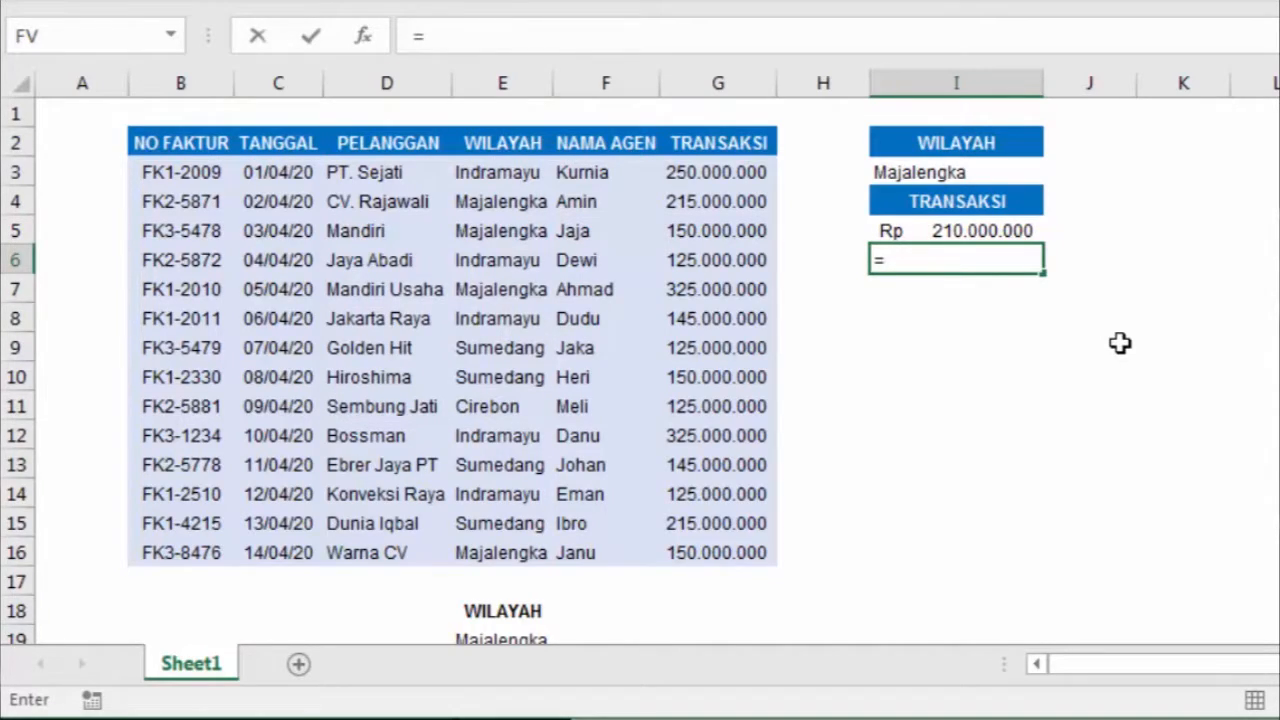
pyautogui.press('Escape')
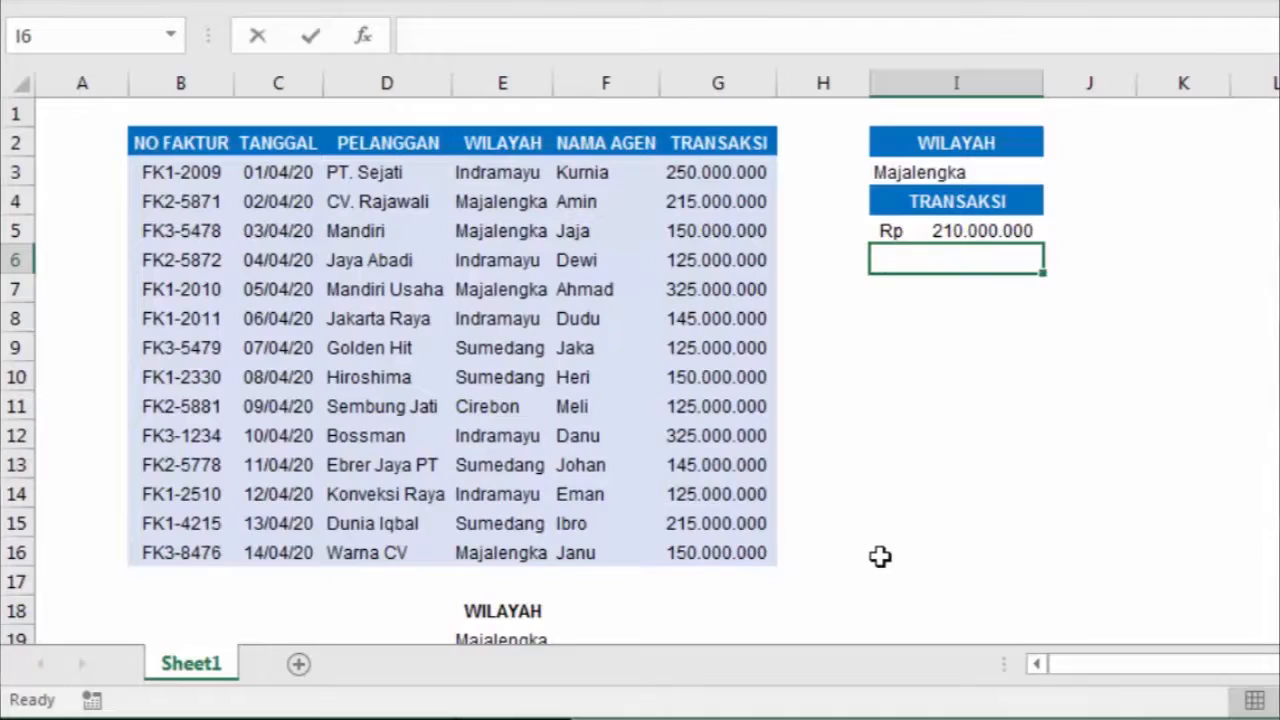
pyautogui.write('=sumi')
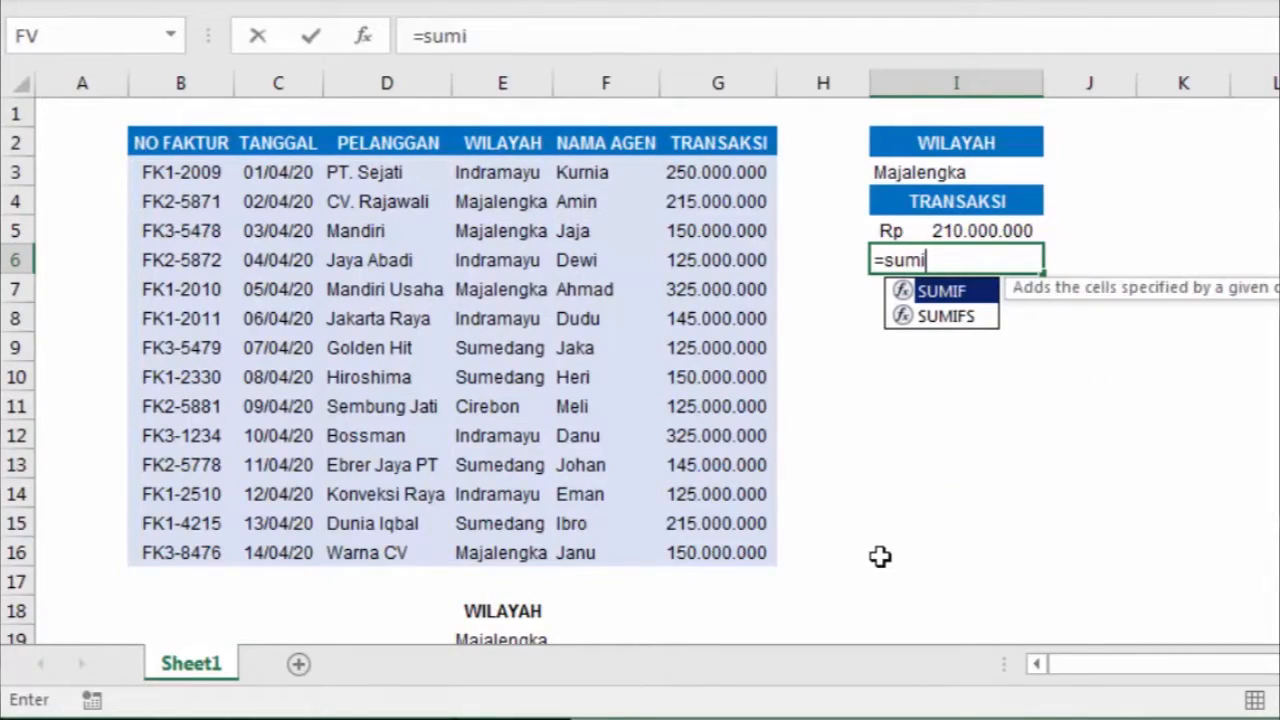
pyautogui.press('Tab')
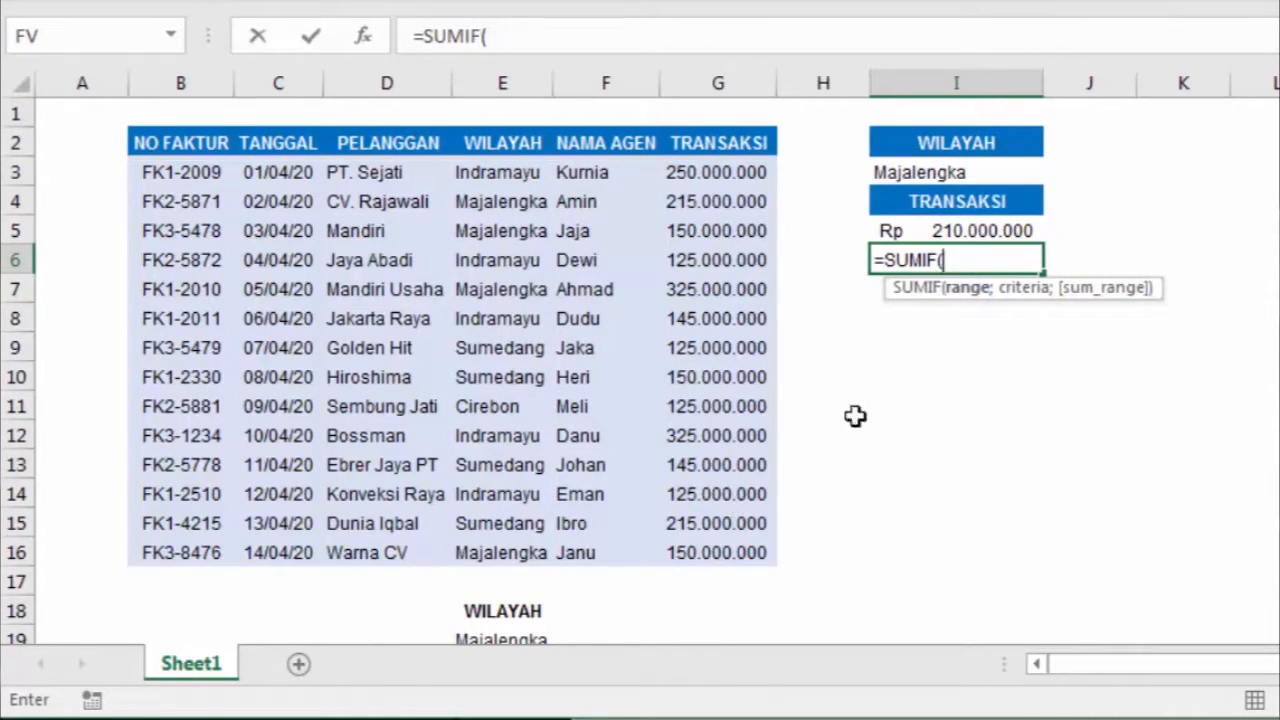
pyautogui.moveTo(515, 172); pyautogui.dragTo(710, 552)
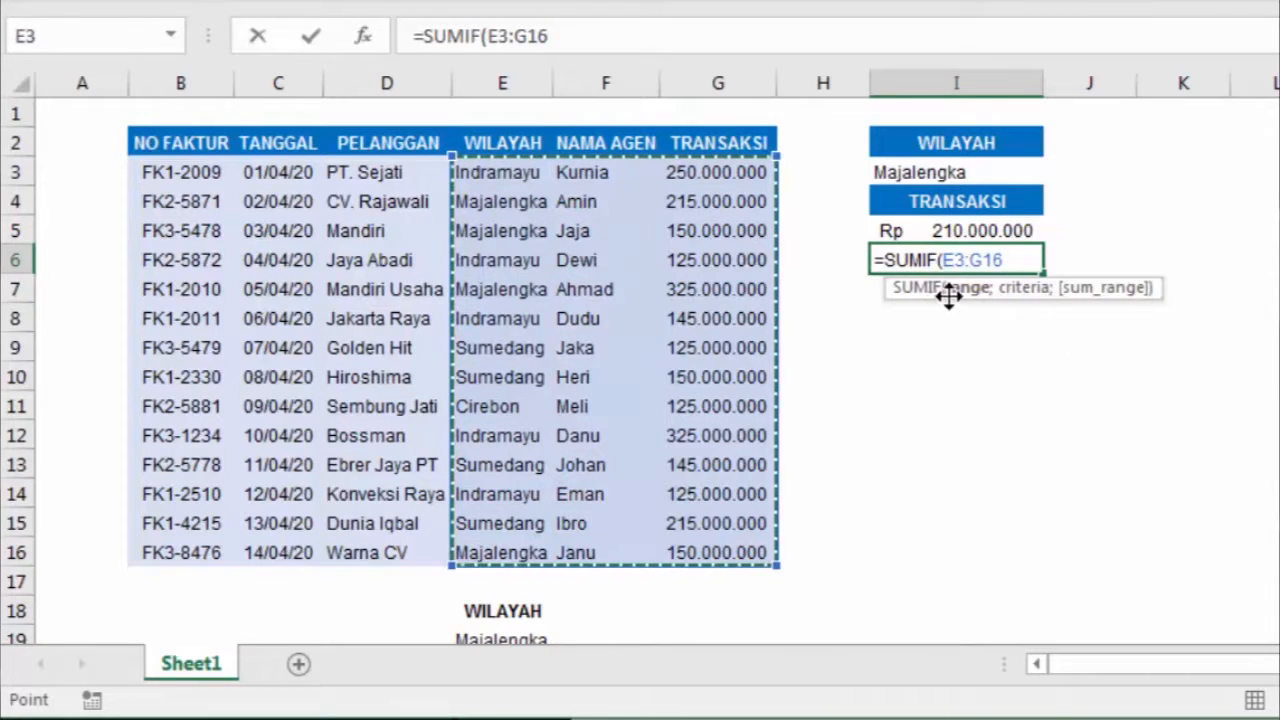
pyautogui.write(';')
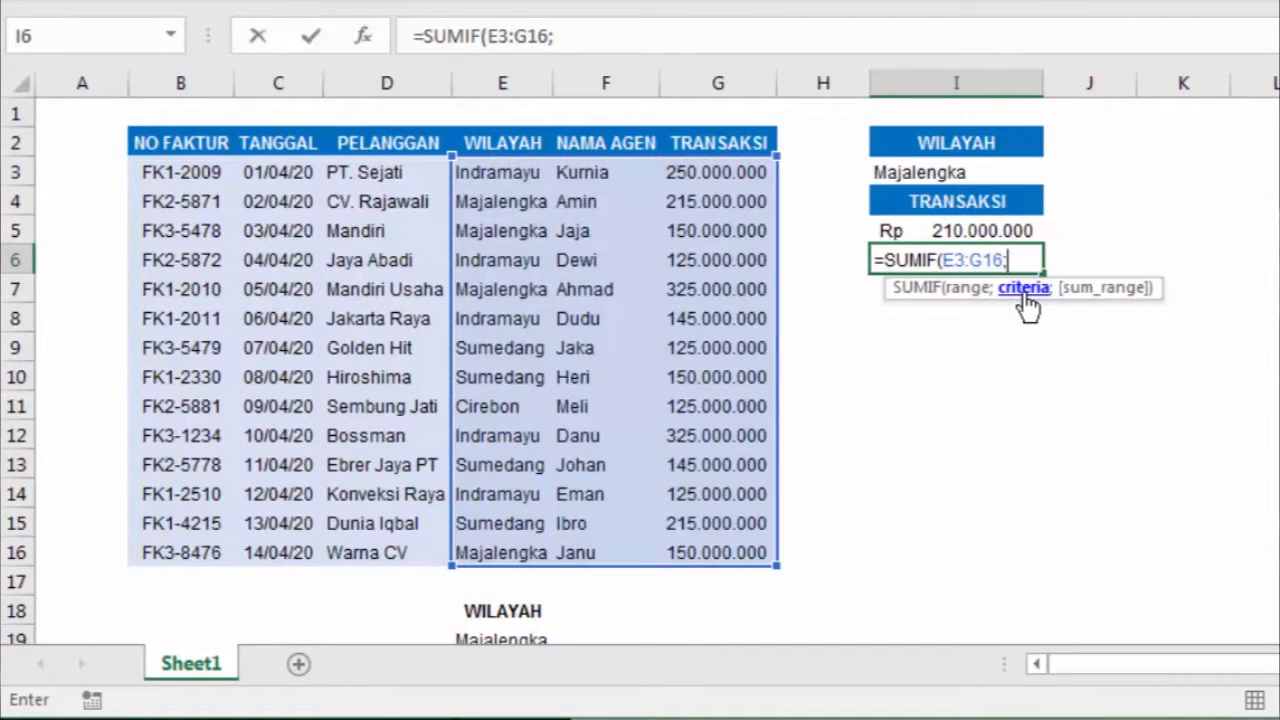
# Complete the SUMIF function in I6 with I3 as the criteria and G3:G16 as the sum range
pyautogui.click(960, 173)
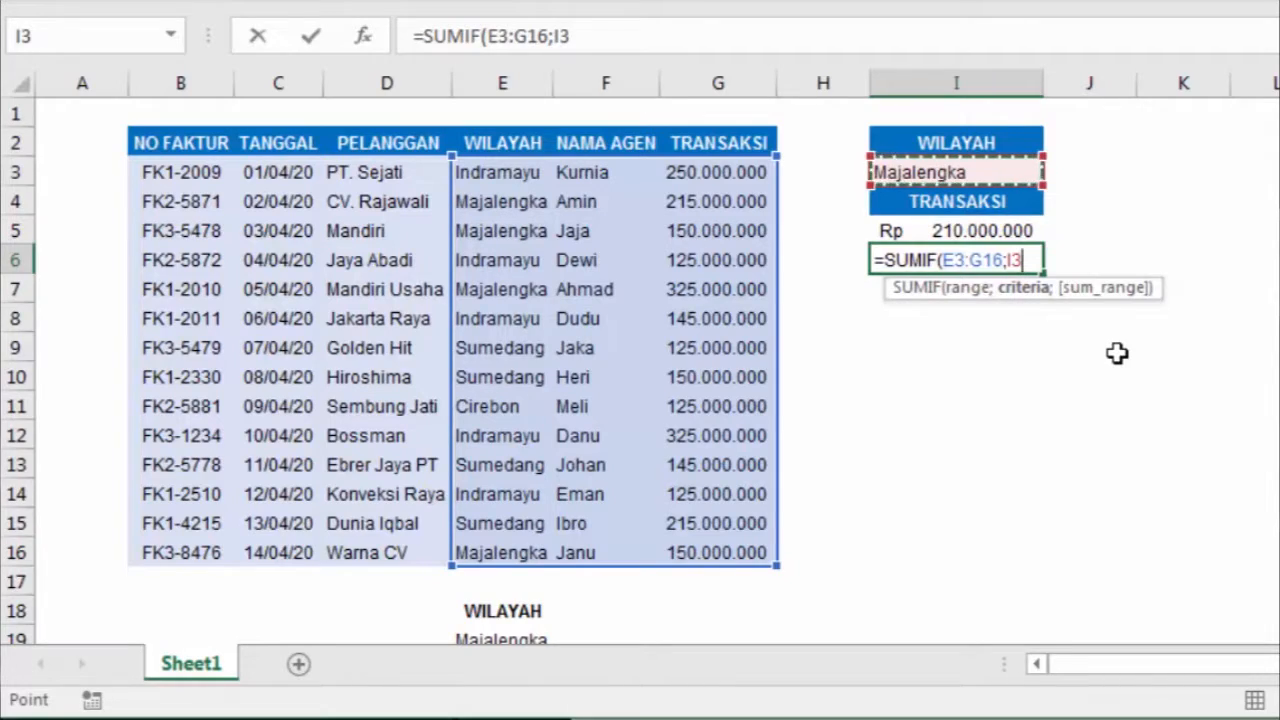
pyautogui.write(';')
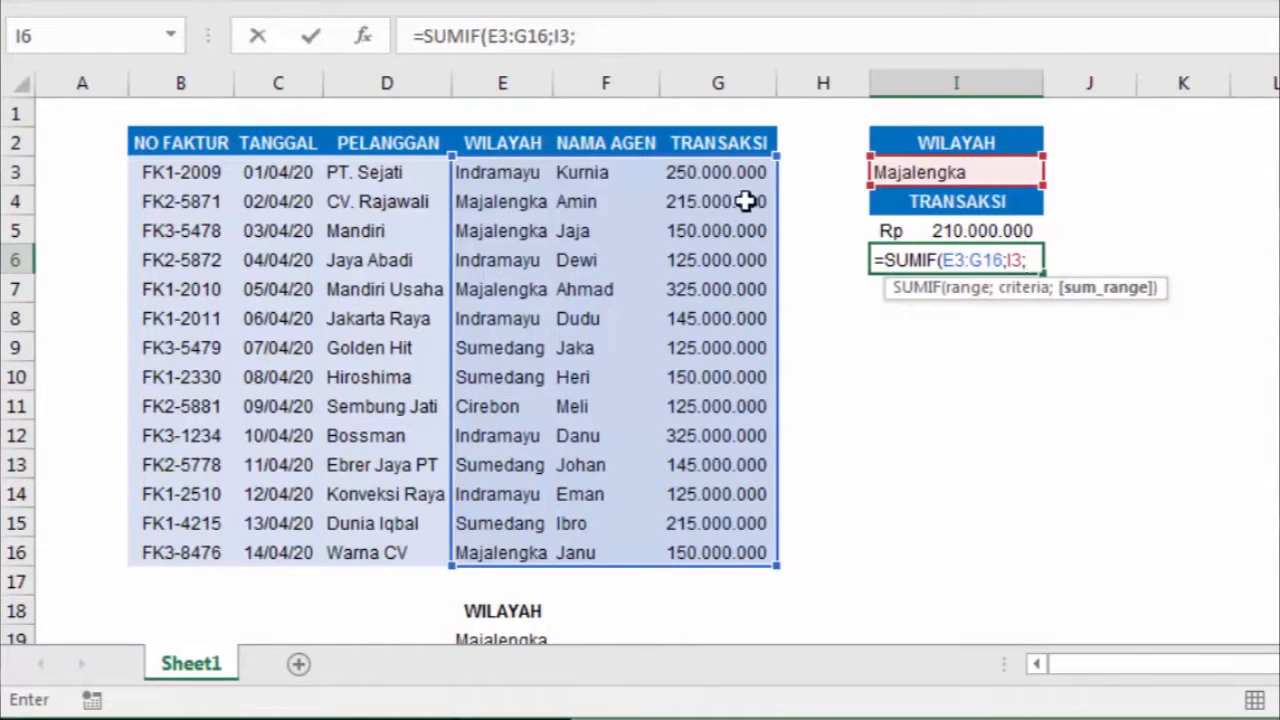
pyautogui.moveTo(743, 175); pyautogui.dragTo(733, 560)
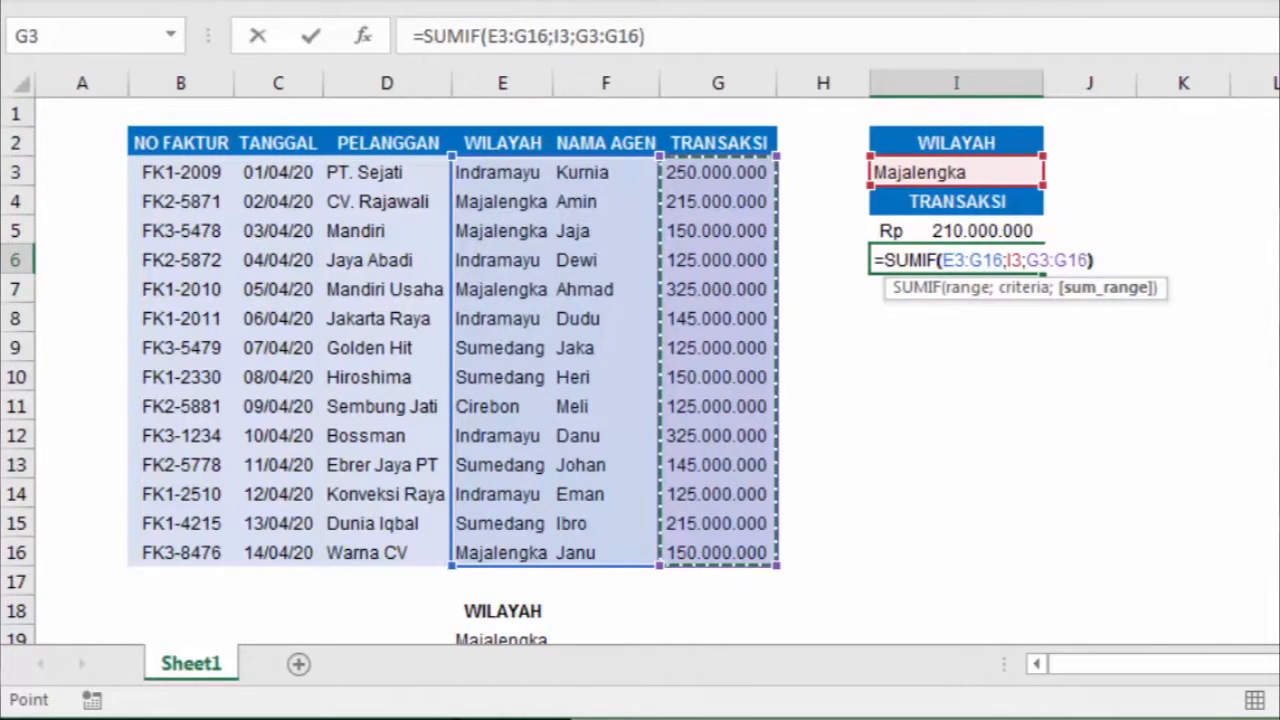
pyautogui.write(')')
pyautogui.press('Return')
# Extend the SUMIF formula in I6 with a division by a COUNTIF function
pyautogui.click(956, 259)
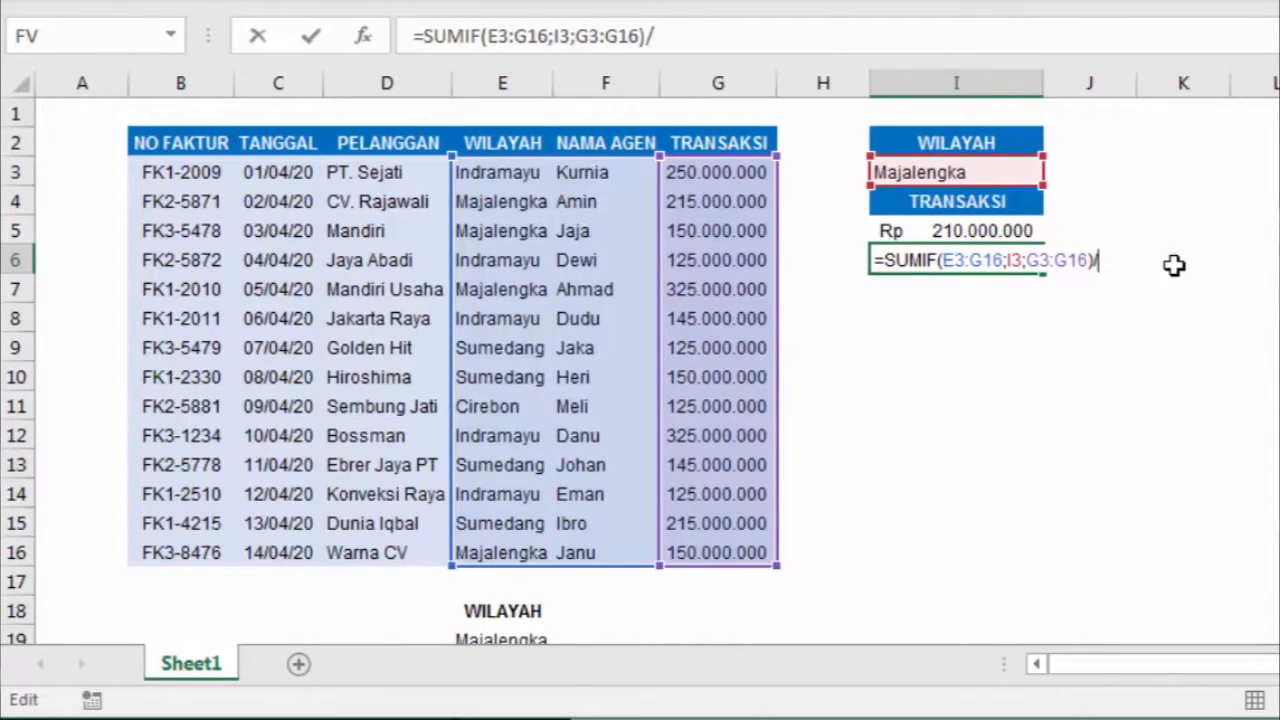
pyautogui.write('con')
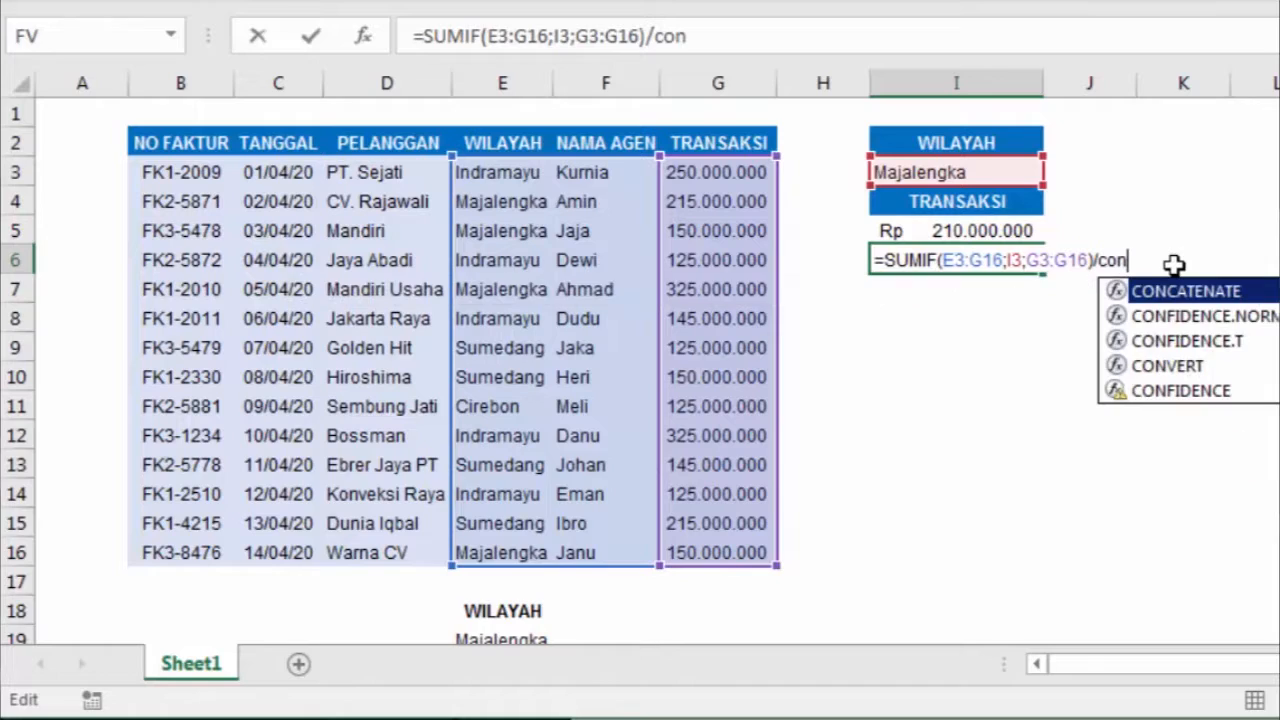
pyautogui.press('BackSpace')
pyautogui.write('un')
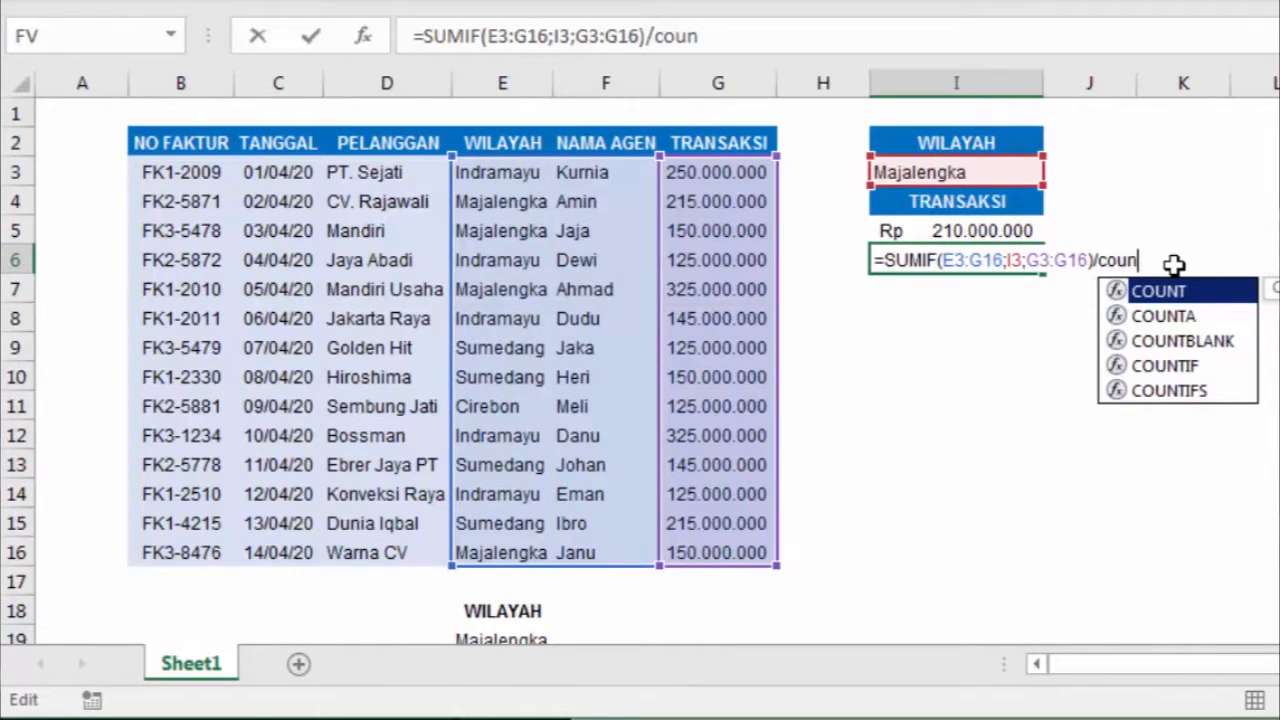
pyautogui.press('Down')
pyautogui.press('Down')
pyautogui.press('Down')
pyautogui.press('Tab')
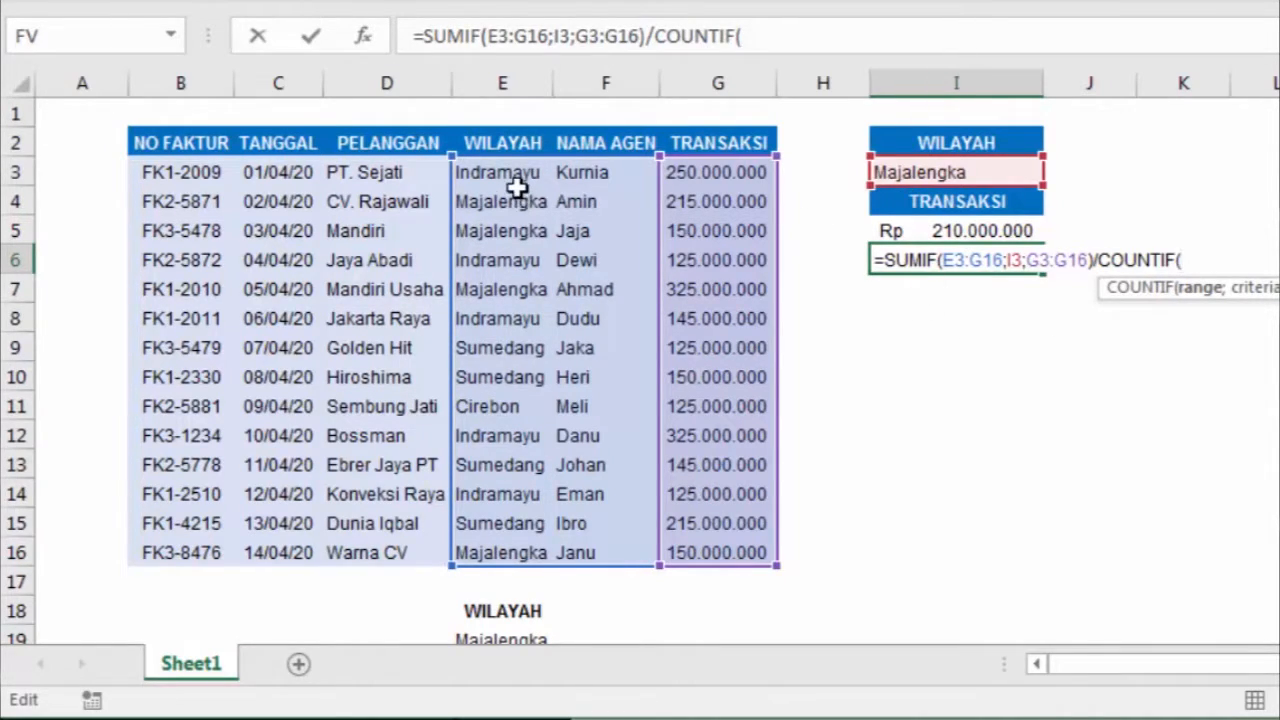
# Complete the COUNTIF divisor in I6 with E3:E16 as the range and I3 as the criteria, and compare the formula with I5
pyautogui.moveTo(516, 178); pyautogui.dragTo(538, 548)
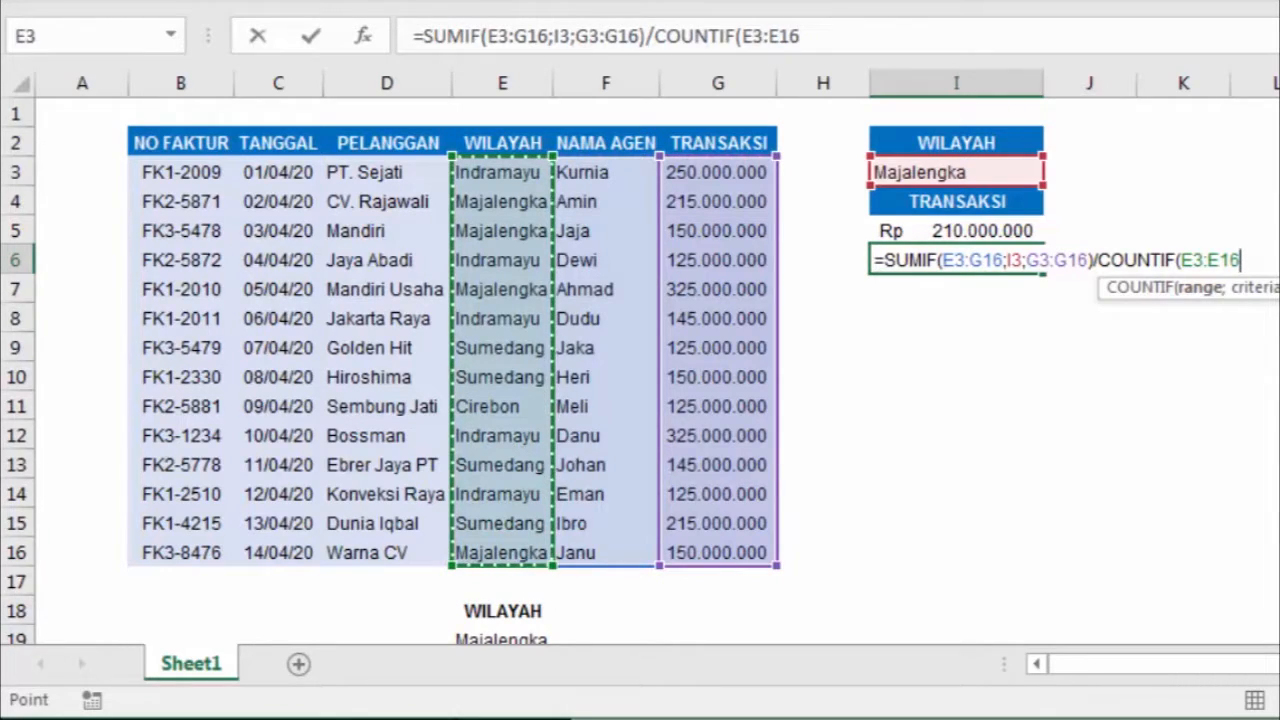
pyautogui.write(';')
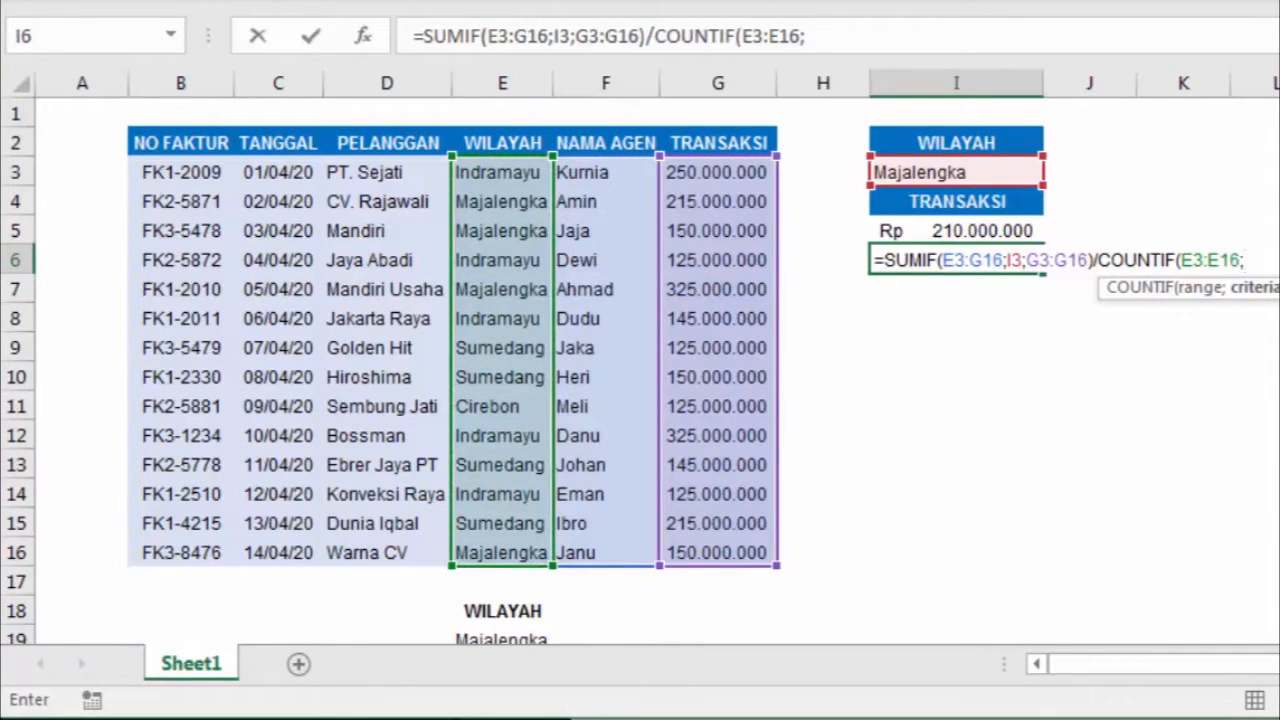
pyautogui.click(985, 172)
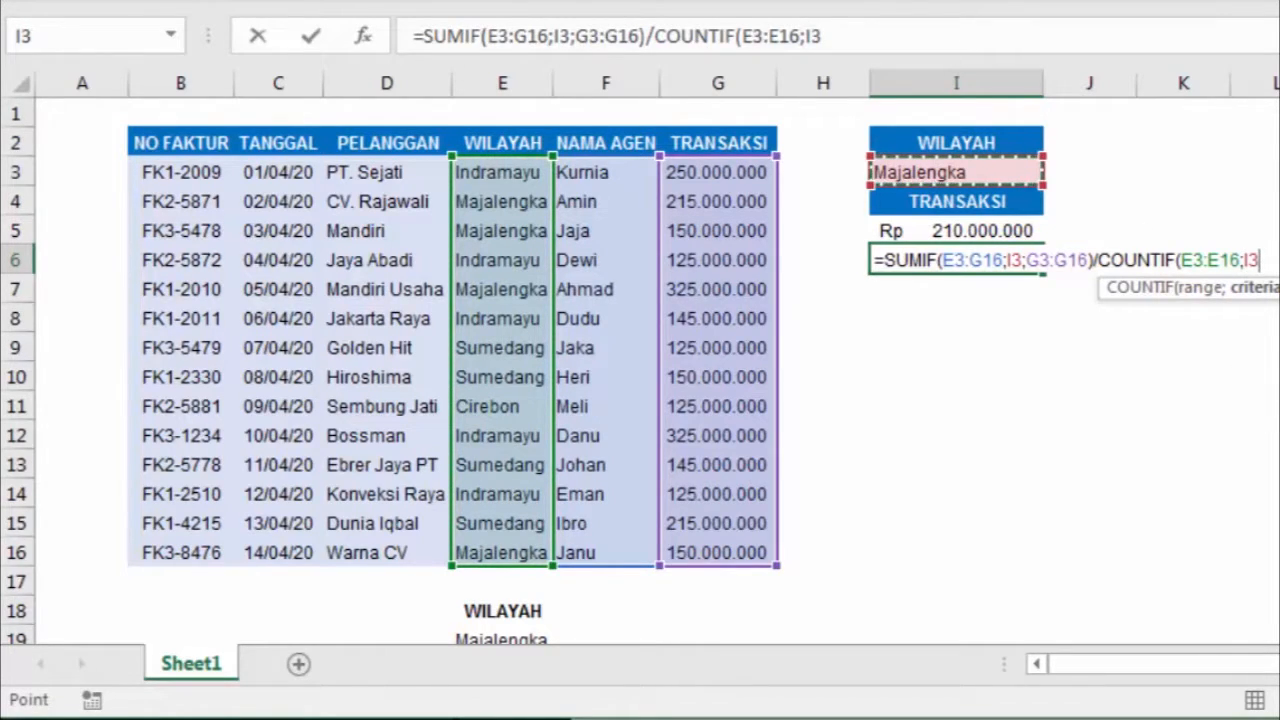
pyautogui.press('Return')
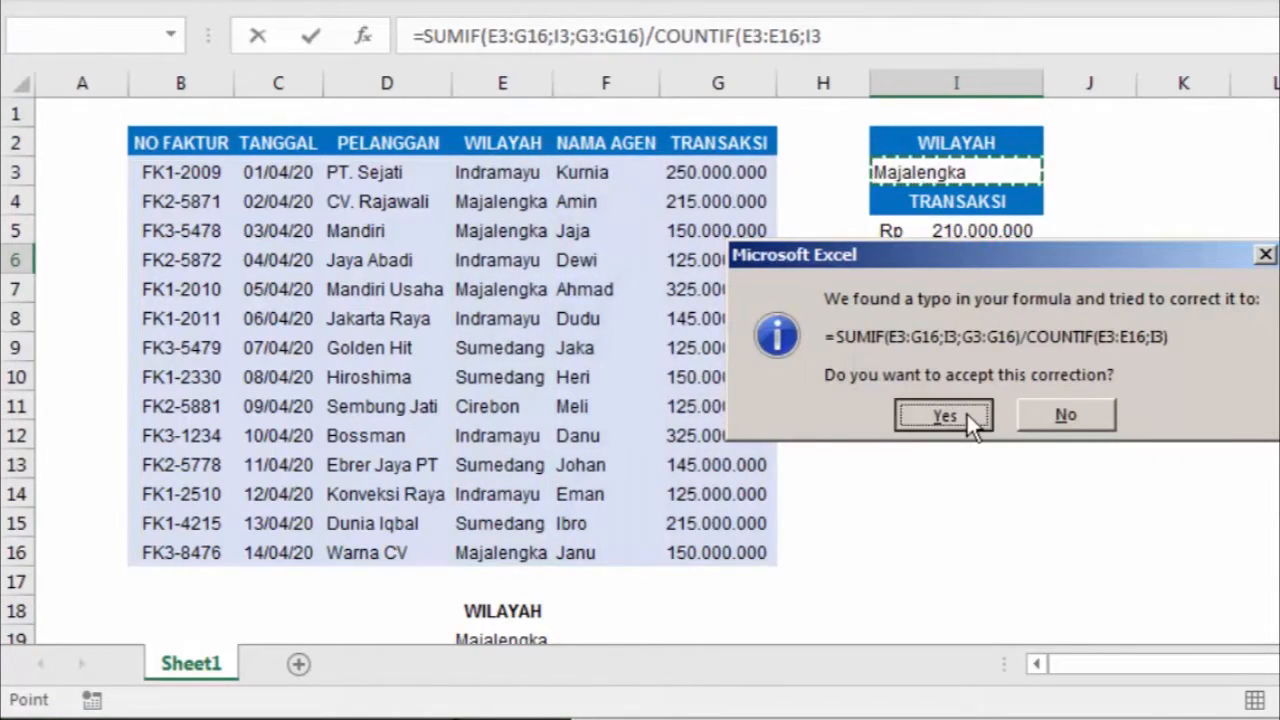
pyautogui.click(944, 415)
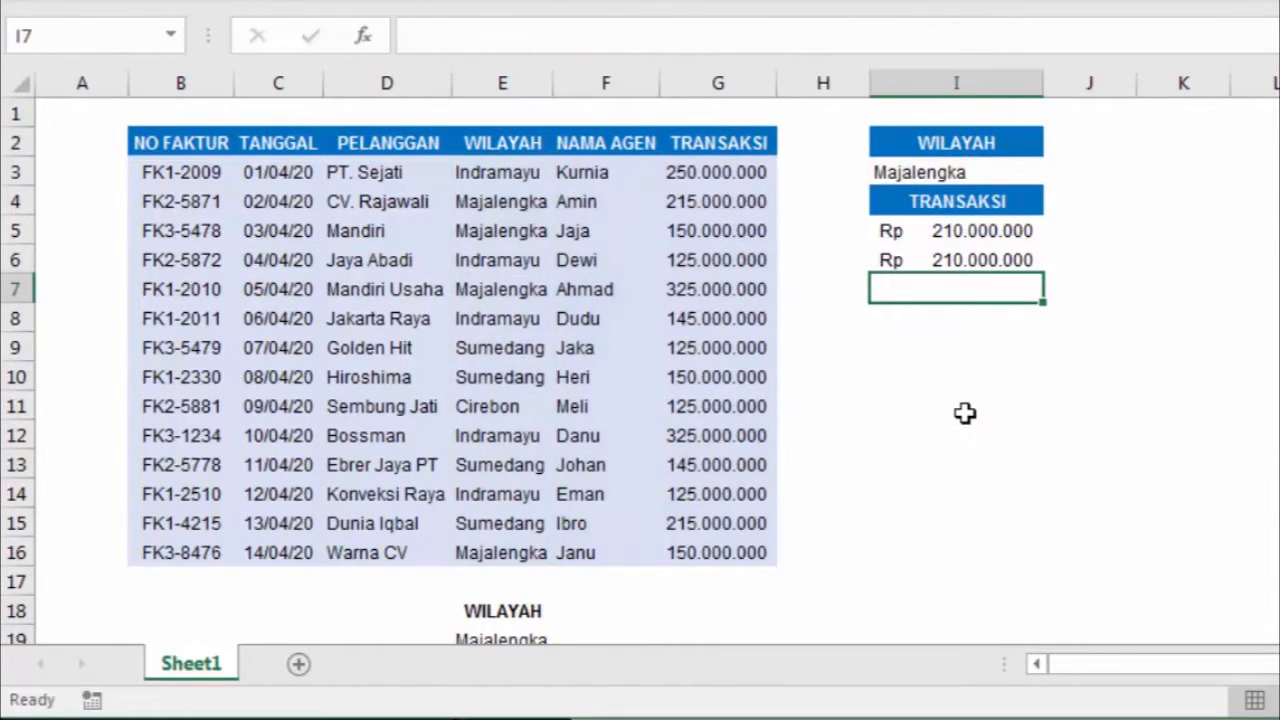
pyautogui.click(1012, 257)
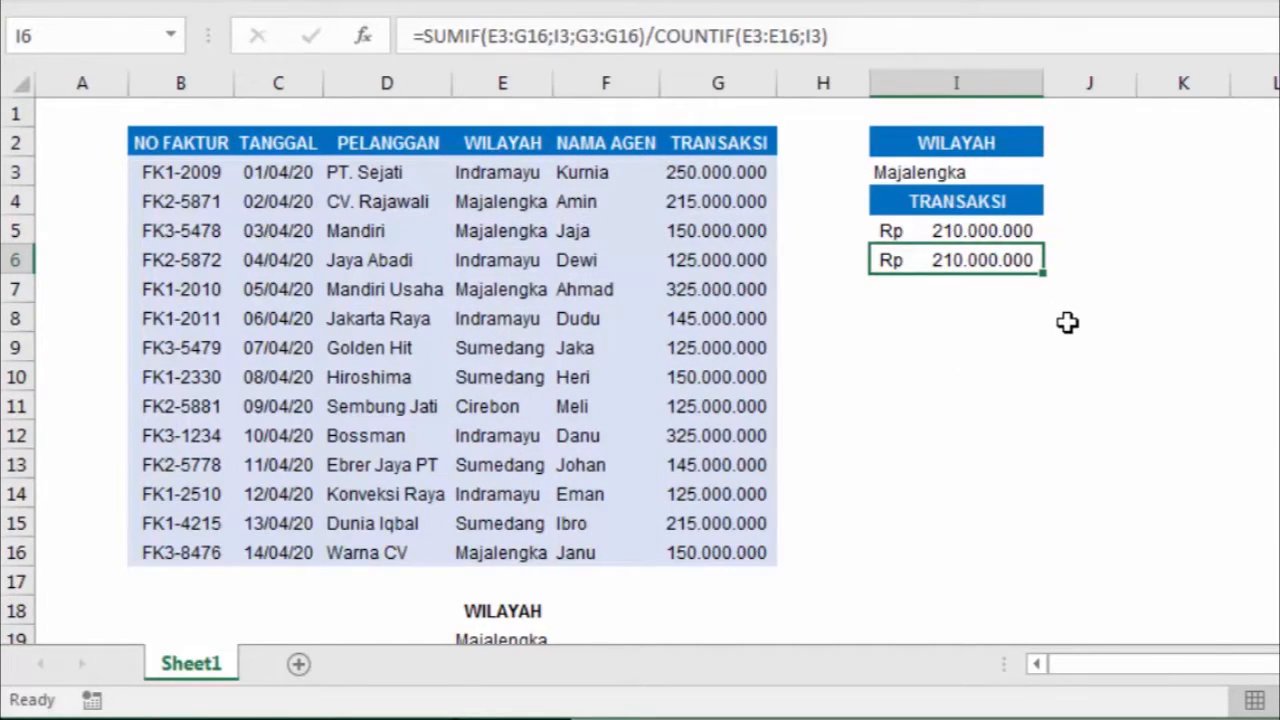
pyautogui.click(966, 228)
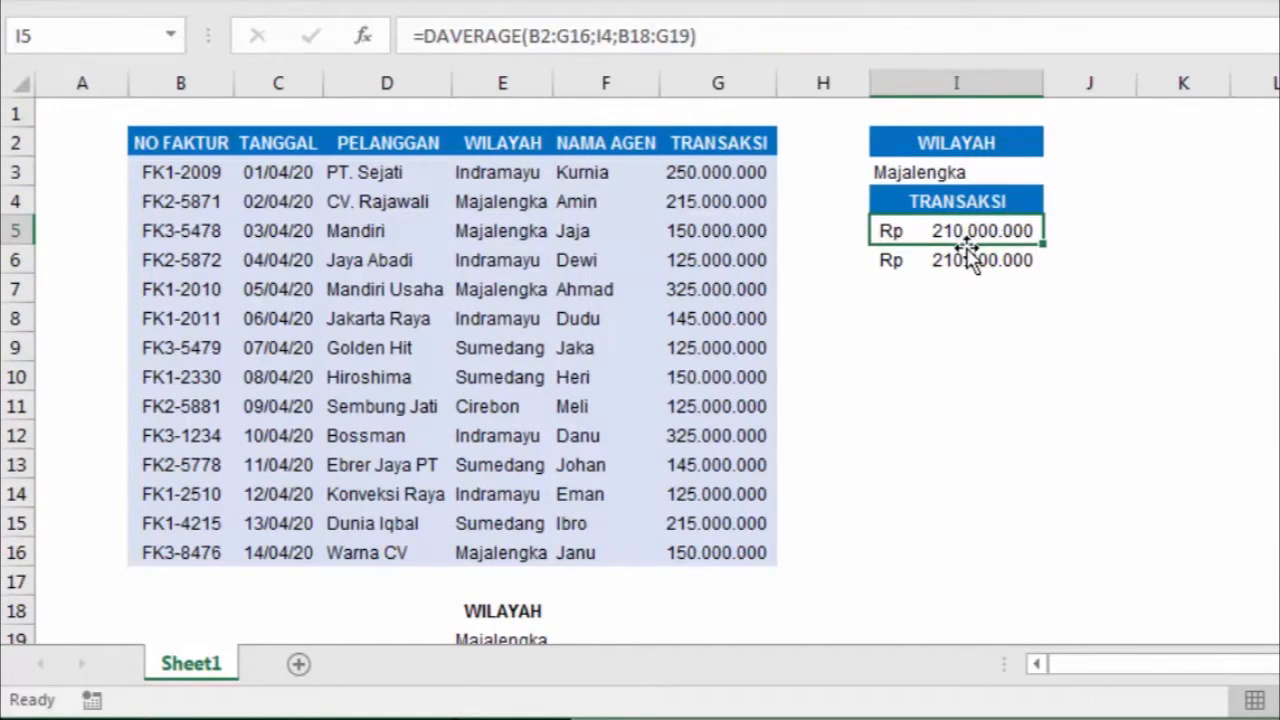
# Start an AVERAGEIF formula in I7 with E3:G16 as its range argument
pyautogui.click(966, 285)
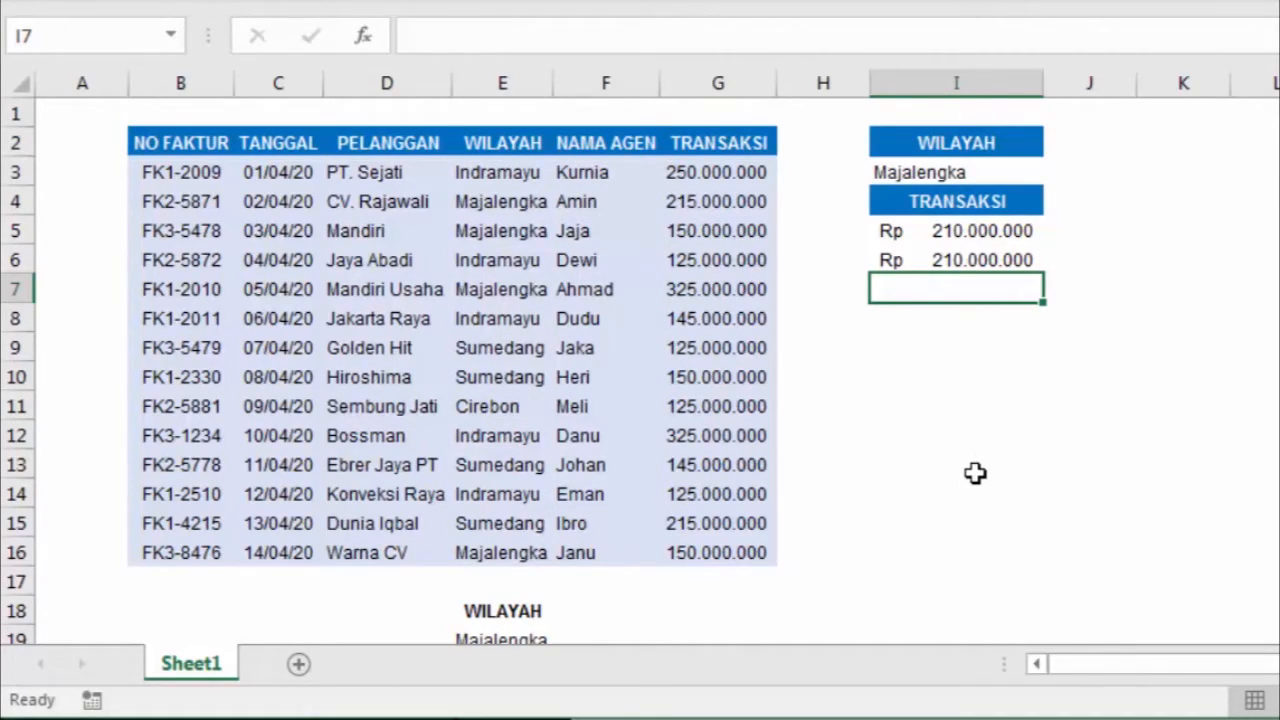
pyautogui.write('=')
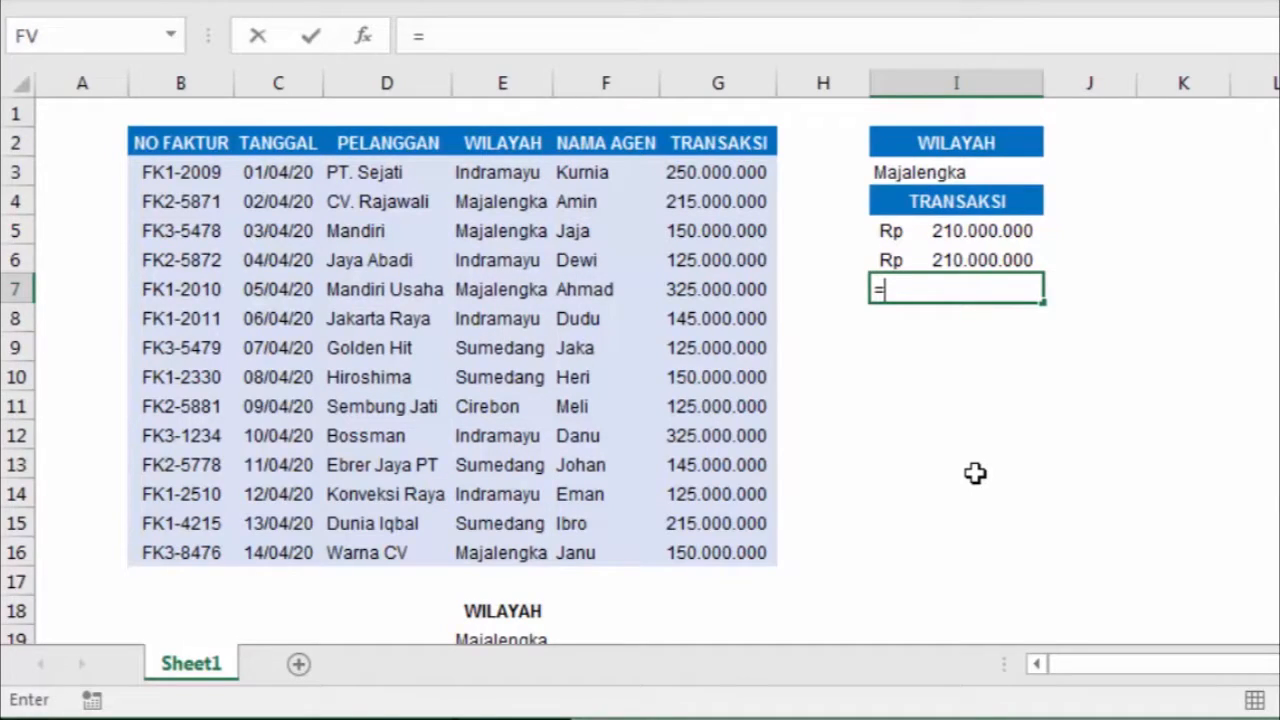
pyautogui.write('ave')
pyautogui.press('Down')
pyautogui.press('Down')
pyautogui.press('Down')
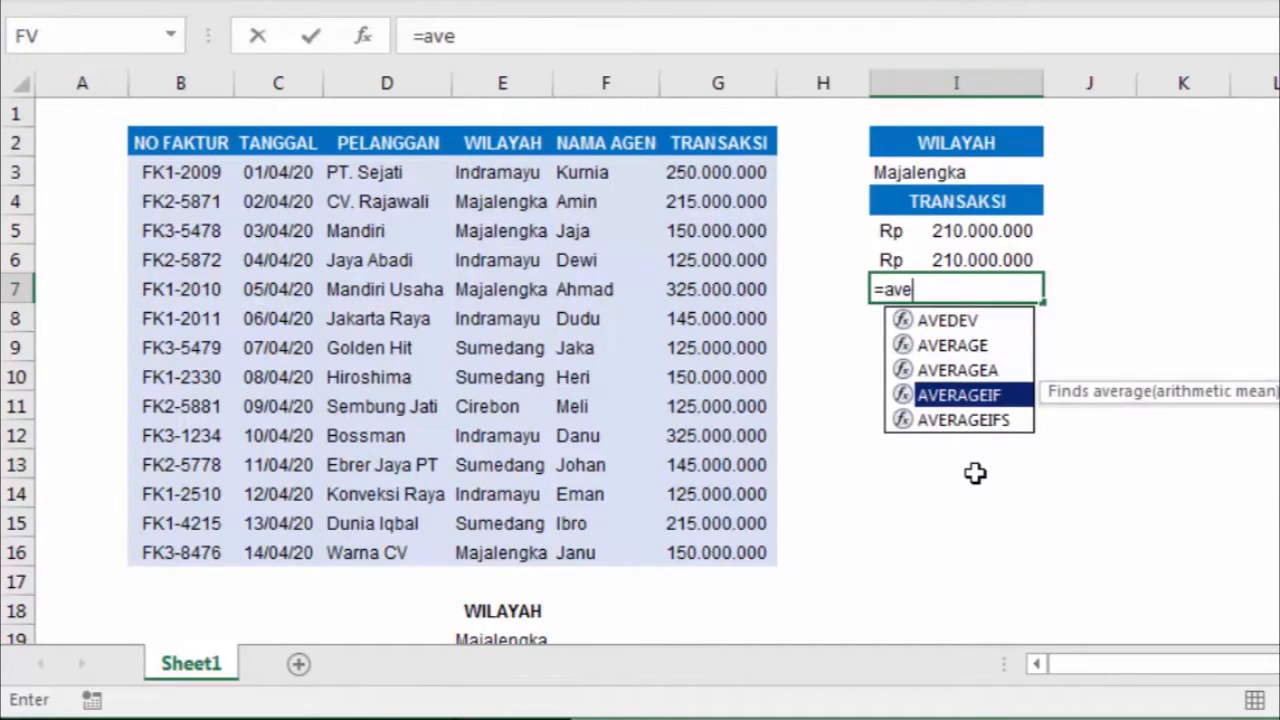
pyautogui.press('Tab')
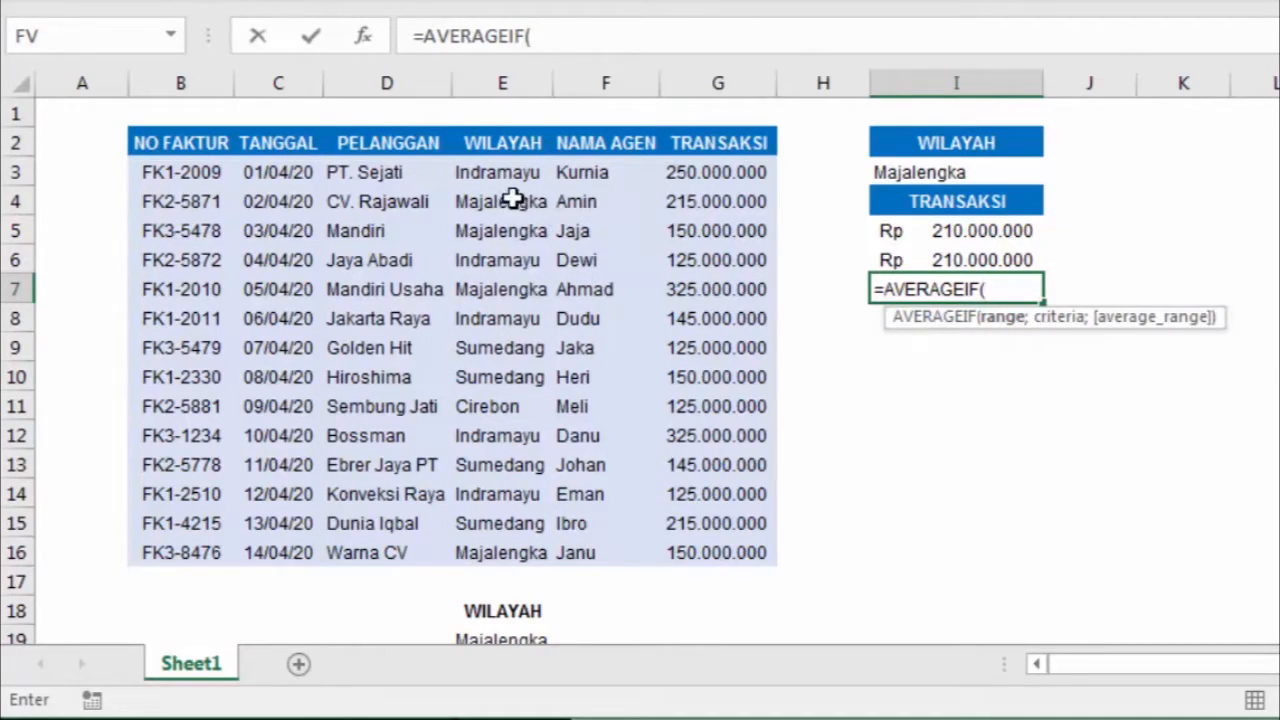
pyautogui.moveTo(512, 175); pyautogui.dragTo(712, 552)
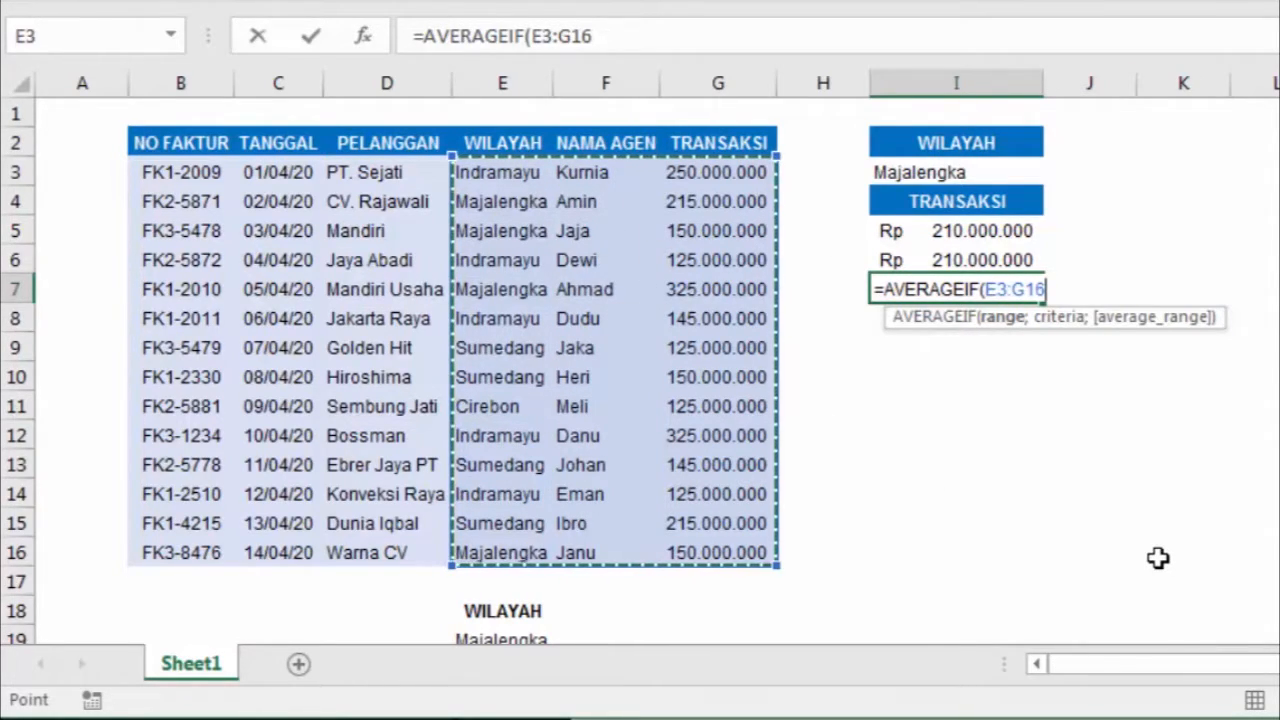
pyautogui.write(';')
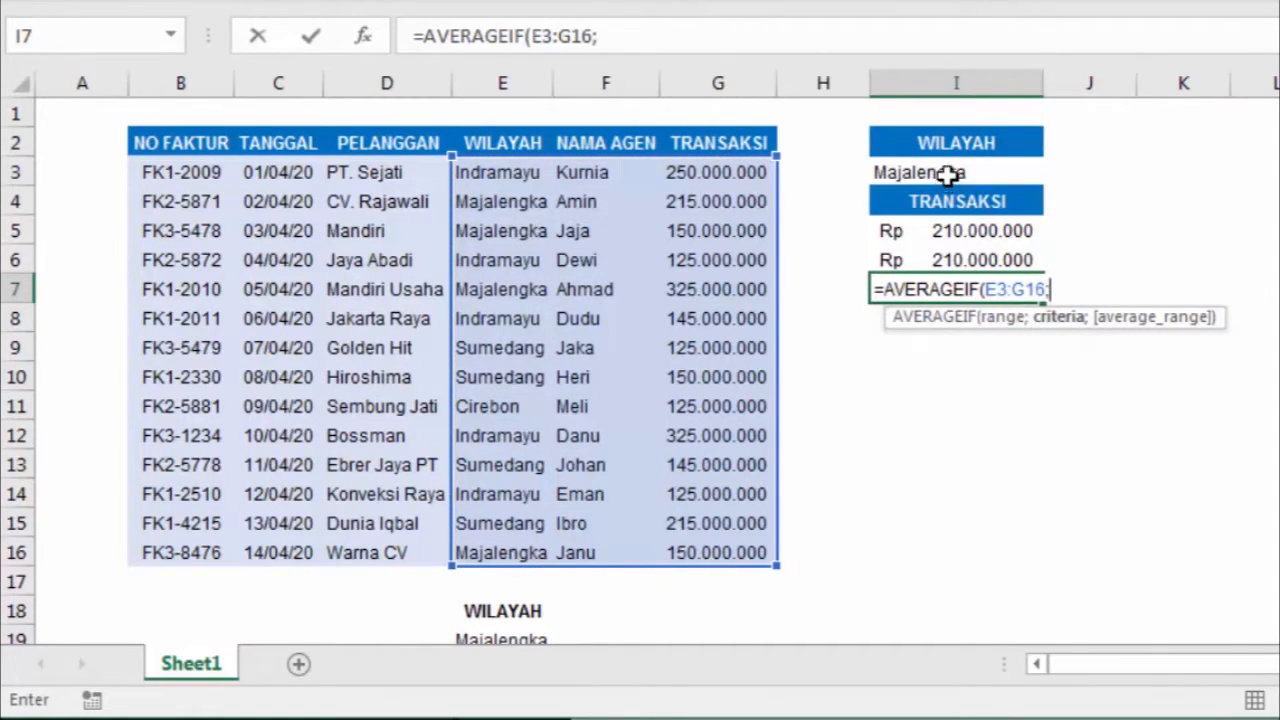
# Complete the AVERAGEIF formula in I7 with I3 as the criteria and G3:G16 as the average range, and compare it with I6 and I5
pyautogui.click(945, 173)
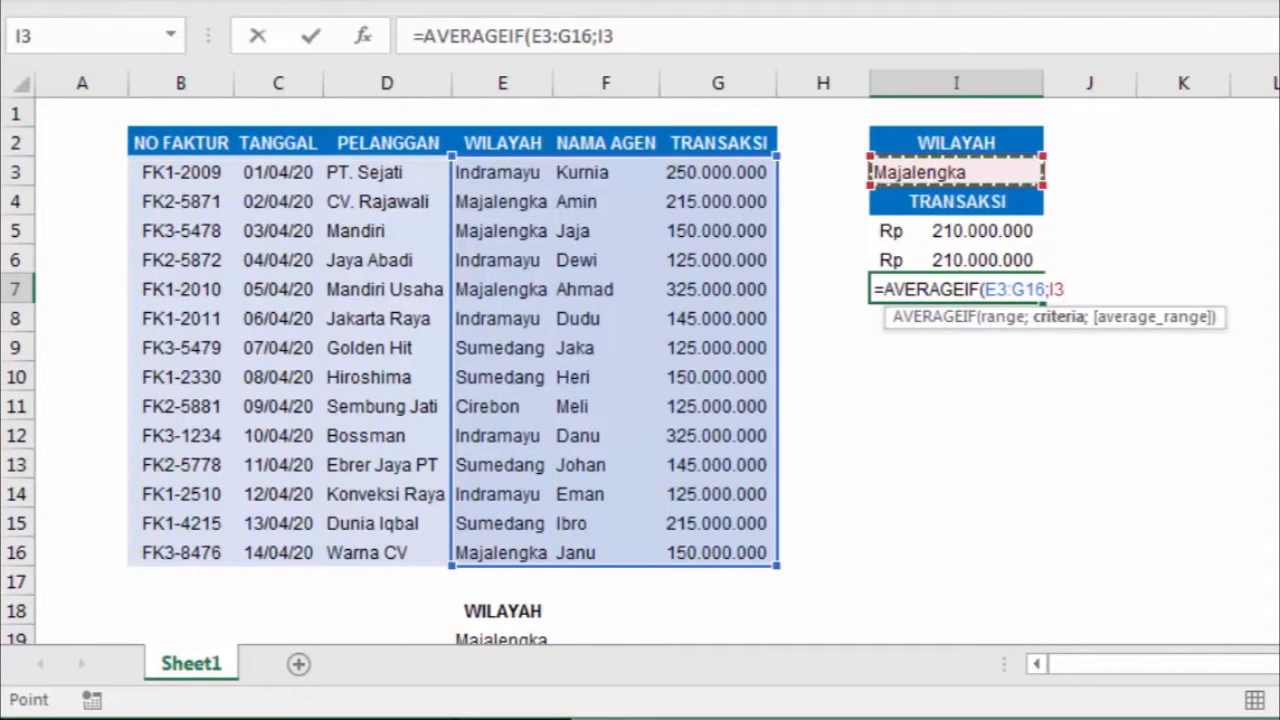
pyautogui.write(';')
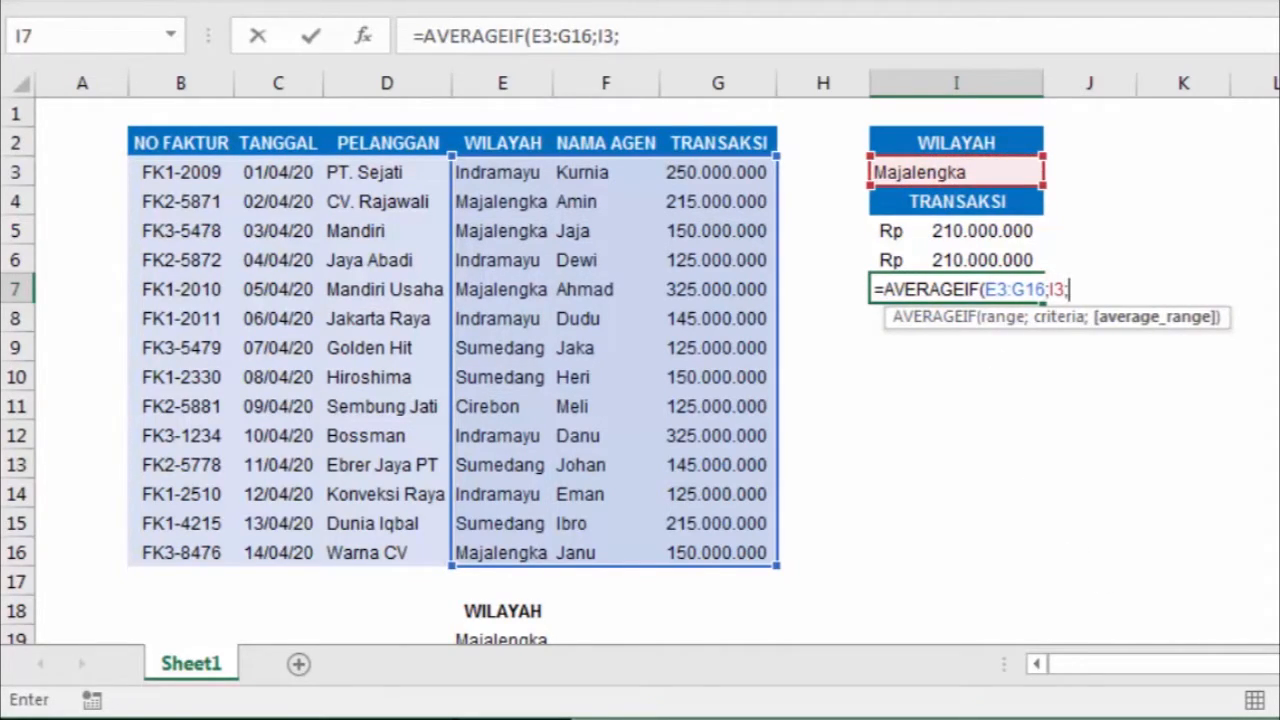
pyautogui.moveTo(698, 177); pyautogui.dragTo(703, 548)
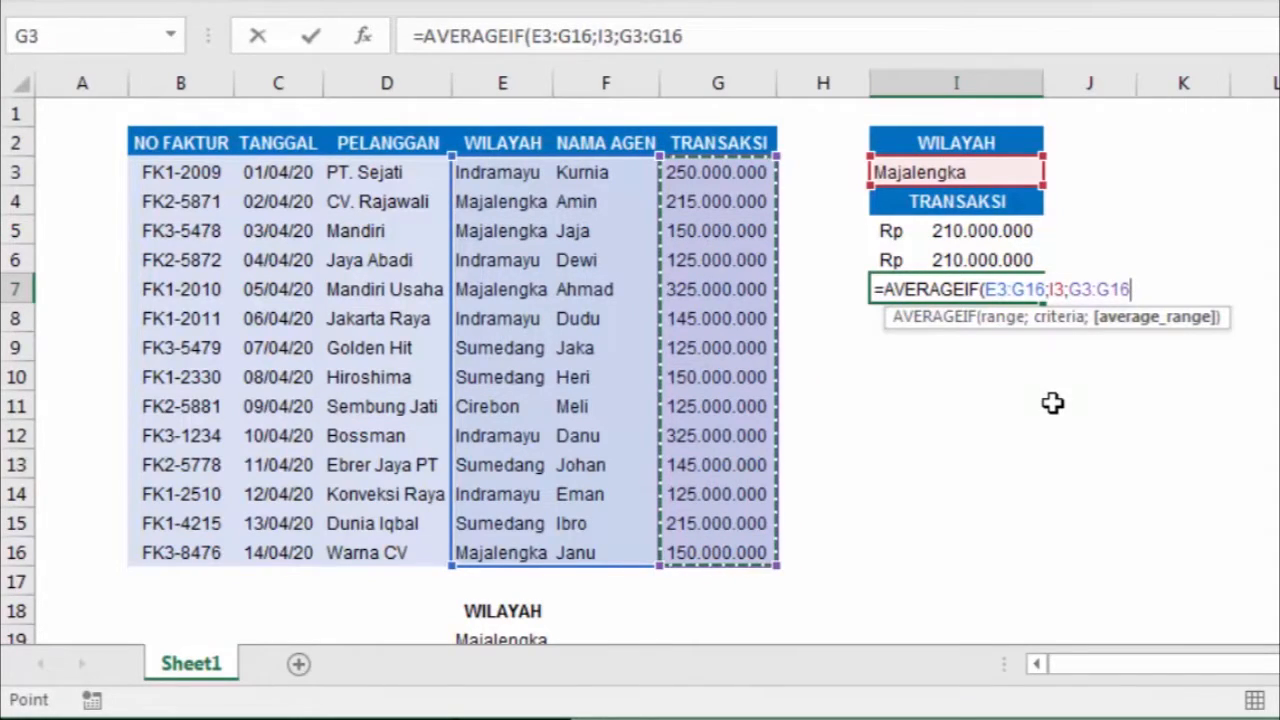
pyautogui.press('Return')
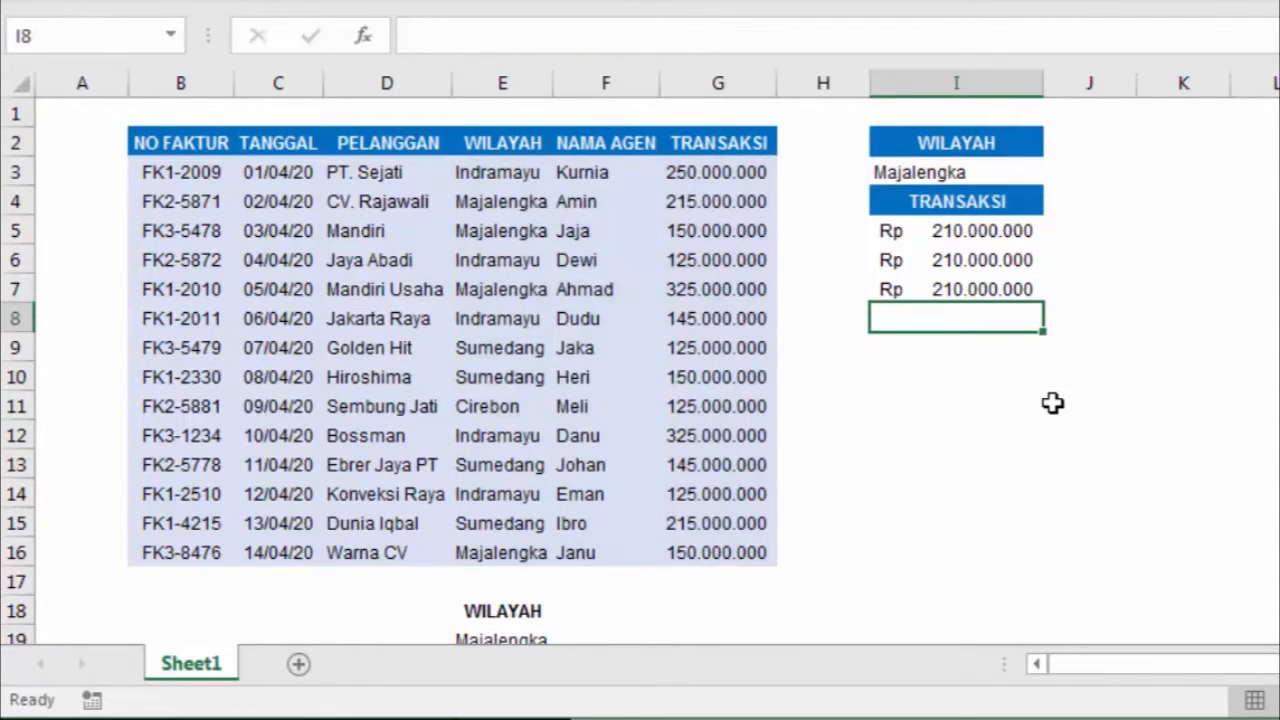
pyautogui.press('Up')
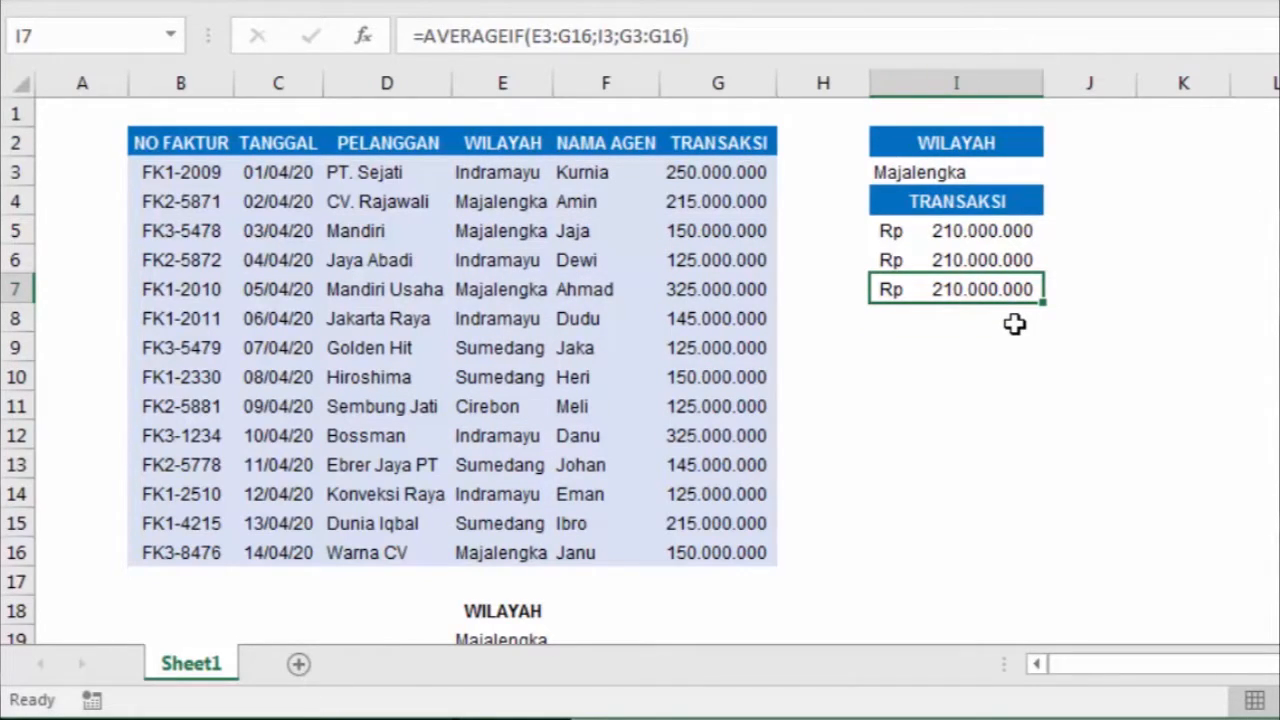
pyautogui.click(983, 259)
pyautogui.click(980, 229)
# Create a PivotTable from B2:G16 on Sheet1, placed in the existing worksheet at I8
pyautogui.click(931, 317)
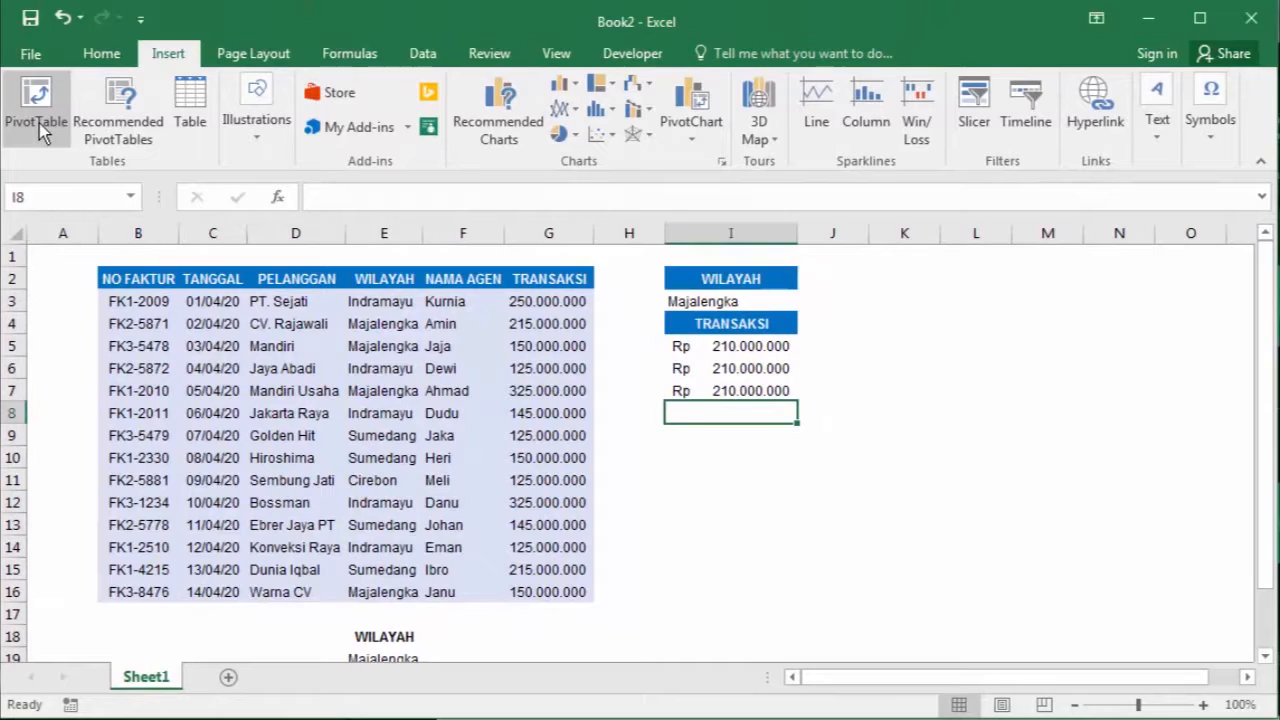
pyautogui.click(40, 130)
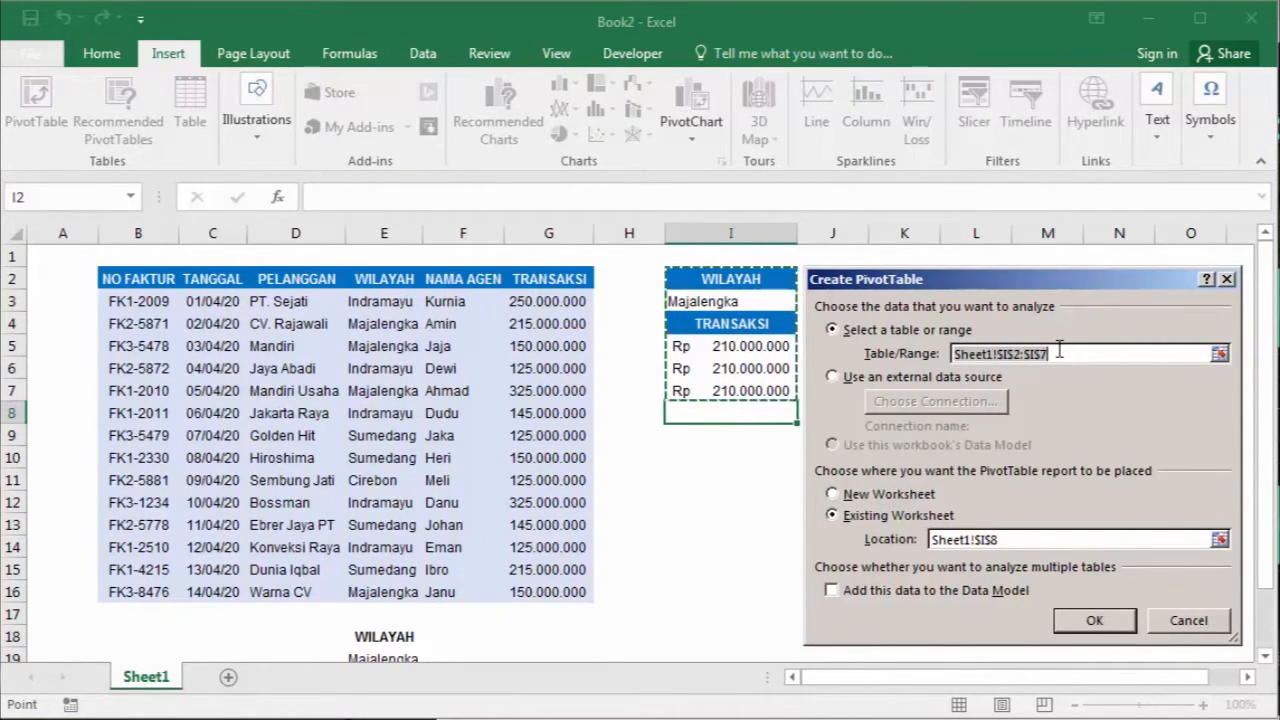
pyautogui.moveTo(144, 278); pyautogui.dragTo(545, 590)
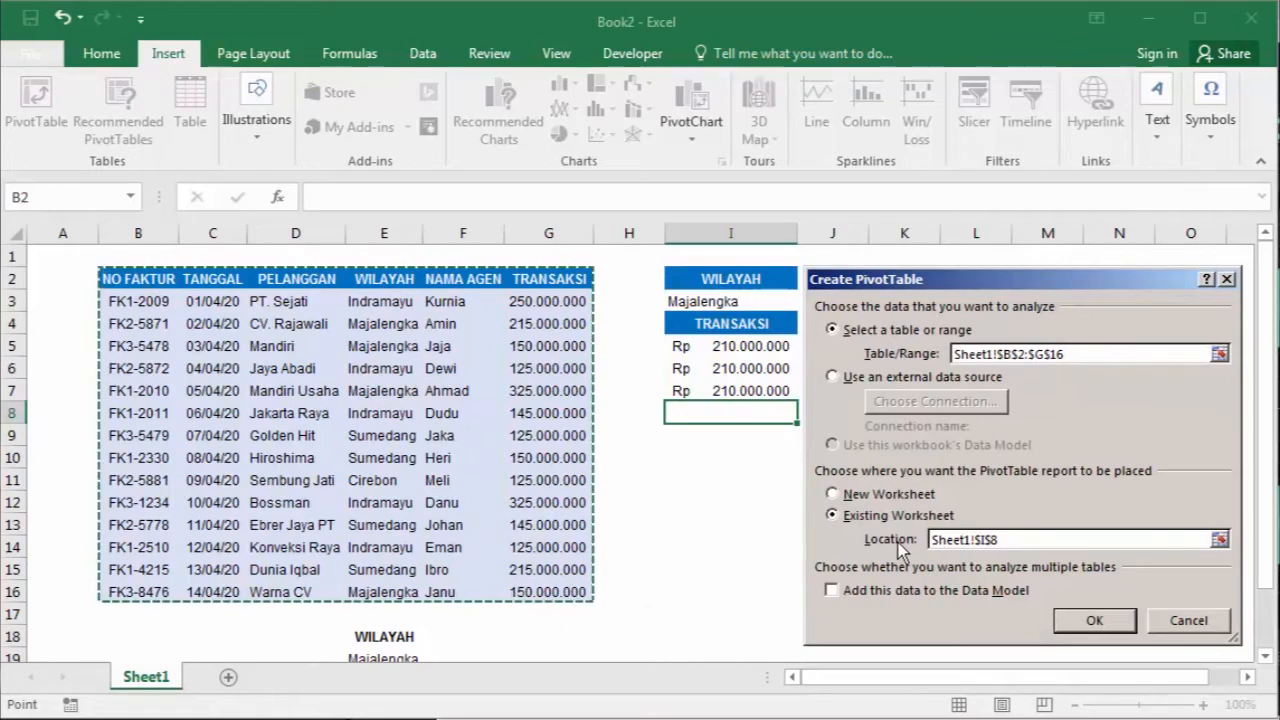
pyautogui.click(930, 540)
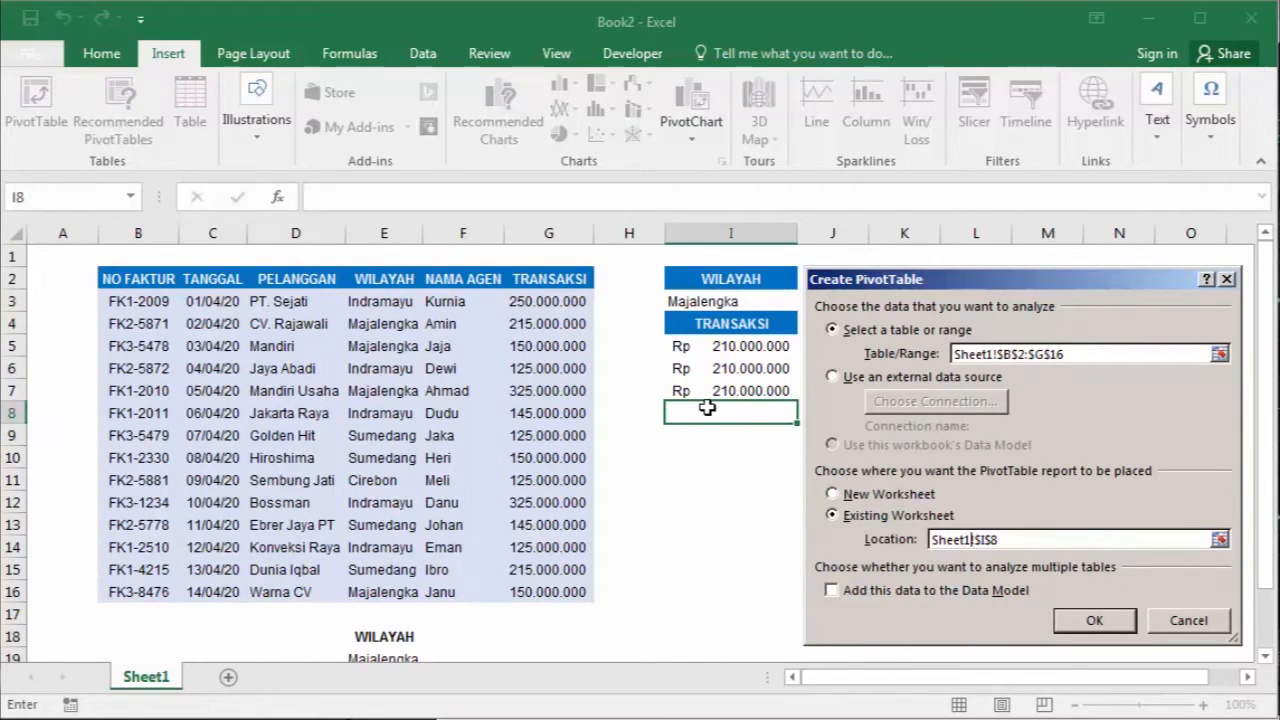
pyautogui.click(707, 410)
pyautogui.moveTo(1040, 540); pyautogui.dragTo(862, 538)
pyautogui.press('BackSpace')
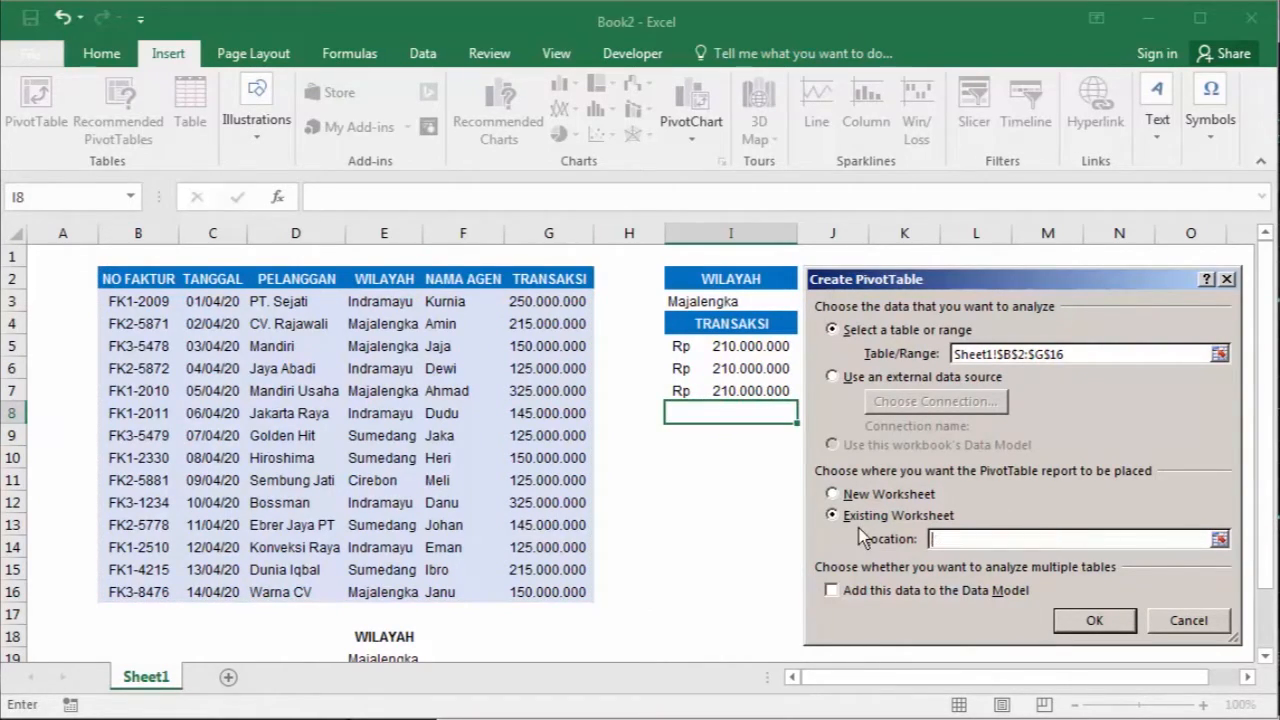
pyautogui.click(722, 418)
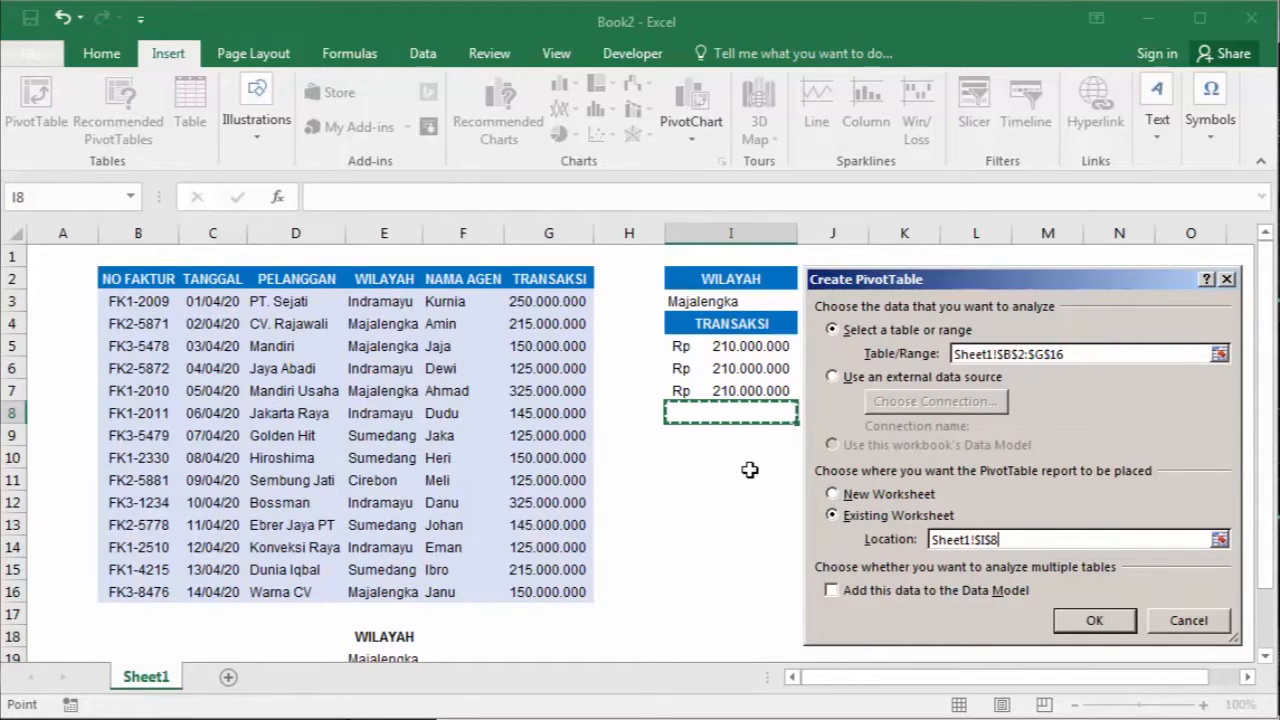
pyautogui.click(1094, 620)
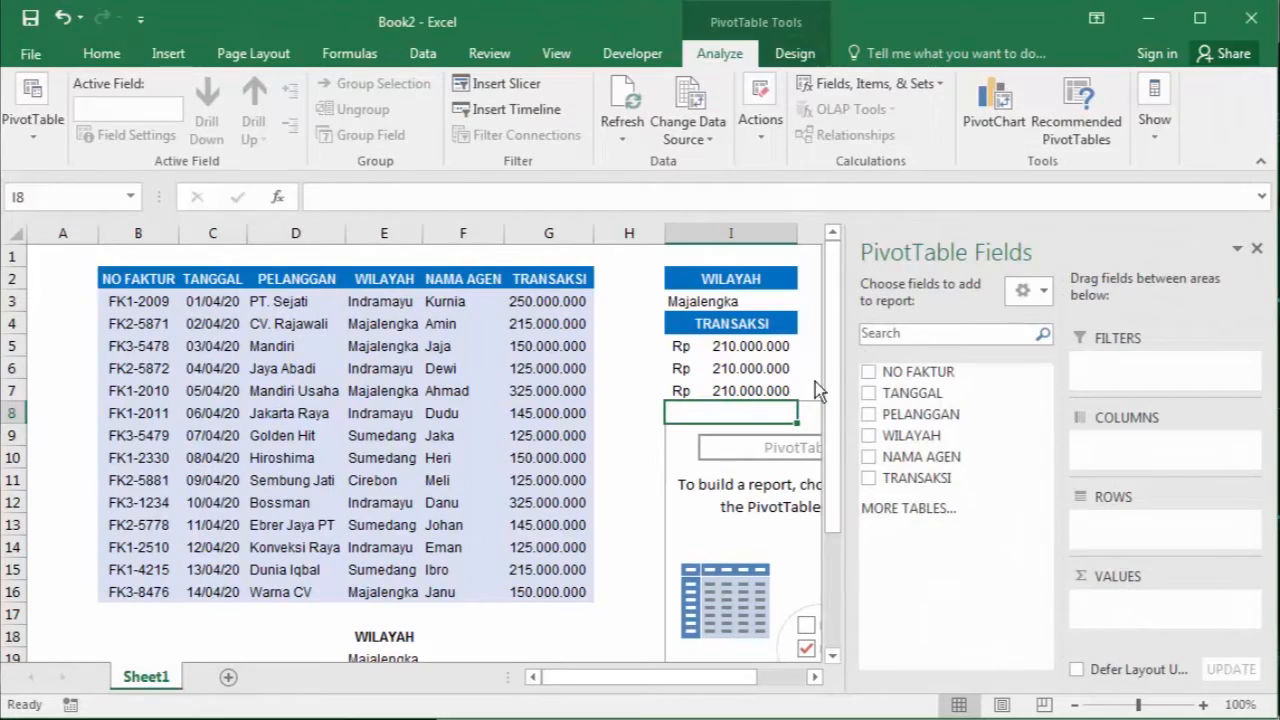
# Add the WILAYAH field to the PivotTable rows and filter the row labels to Majalengka only
pyautogui.moveTo(550, 677); pyautogui.dragTo(646, 680)
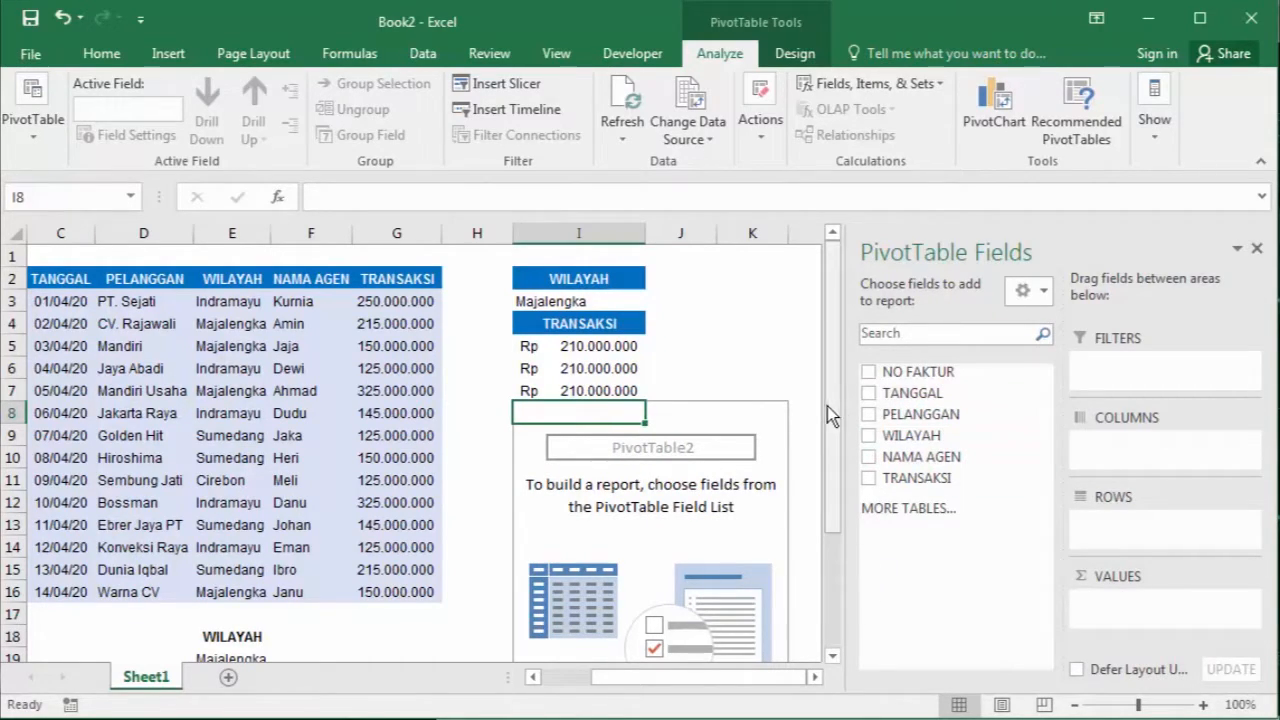
pyautogui.click(869, 436)
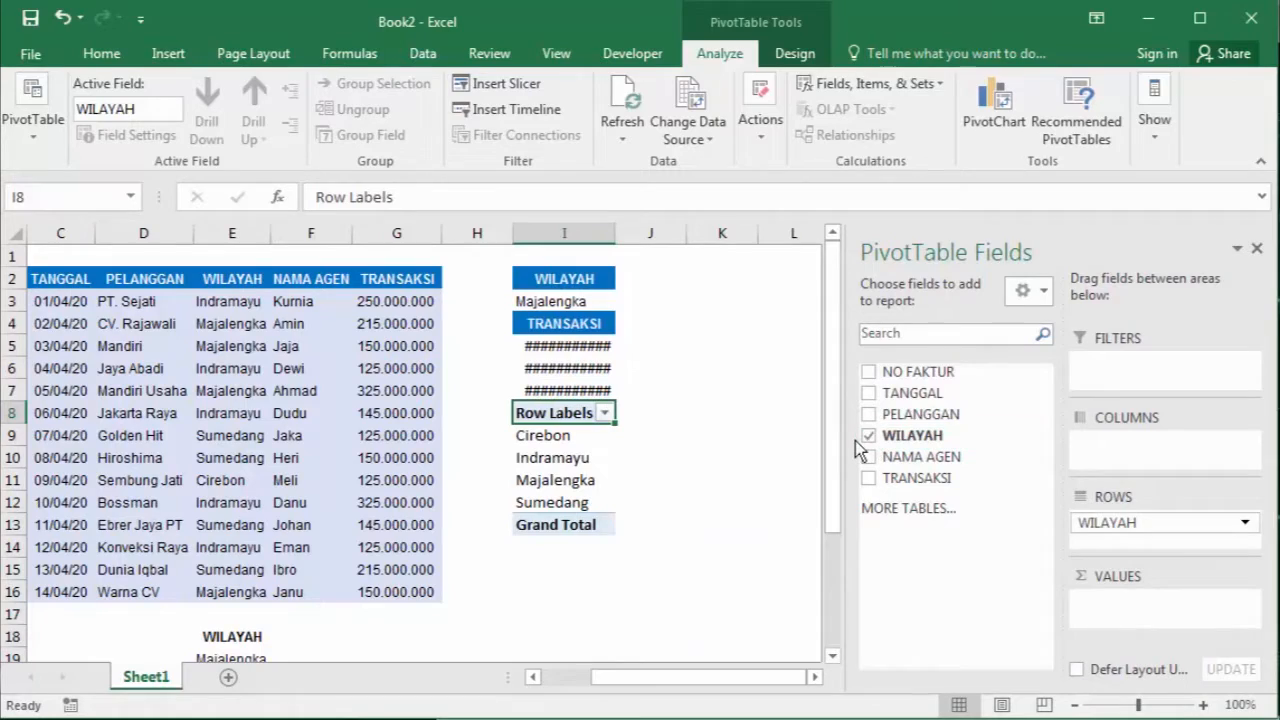
pyautogui.click(605, 414)
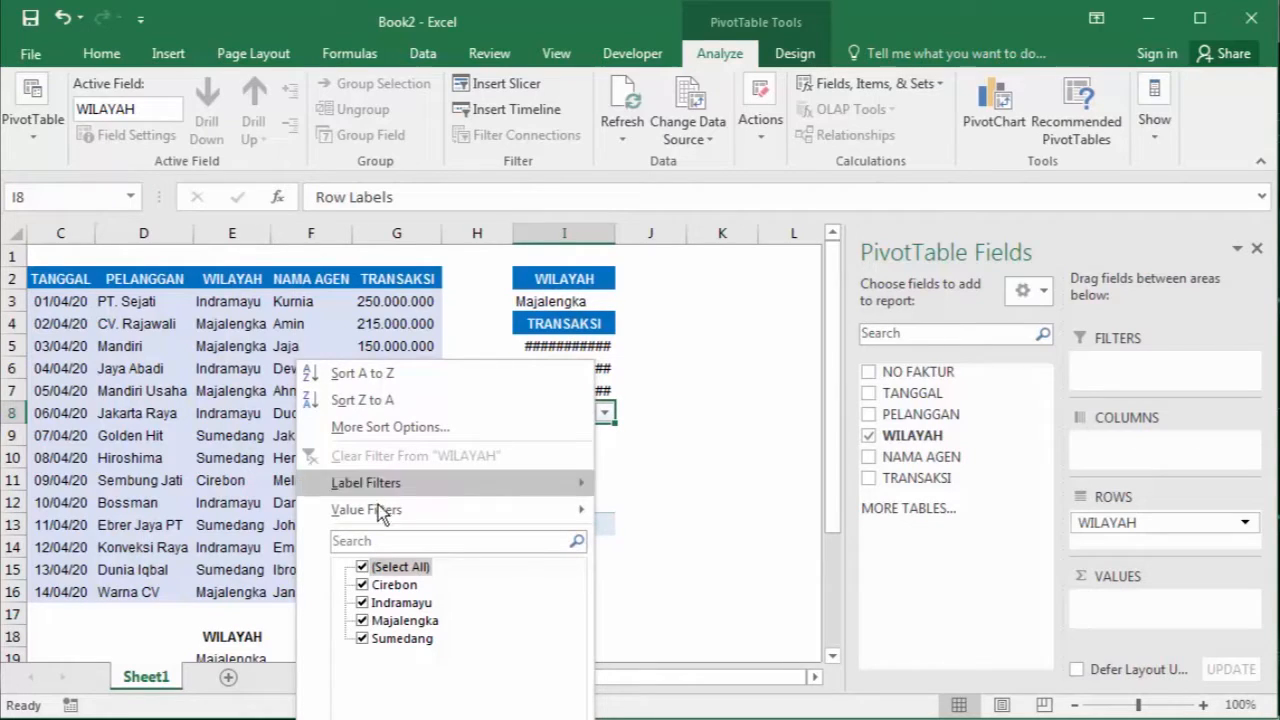
pyautogui.click(364, 567)
pyautogui.click(370, 621)
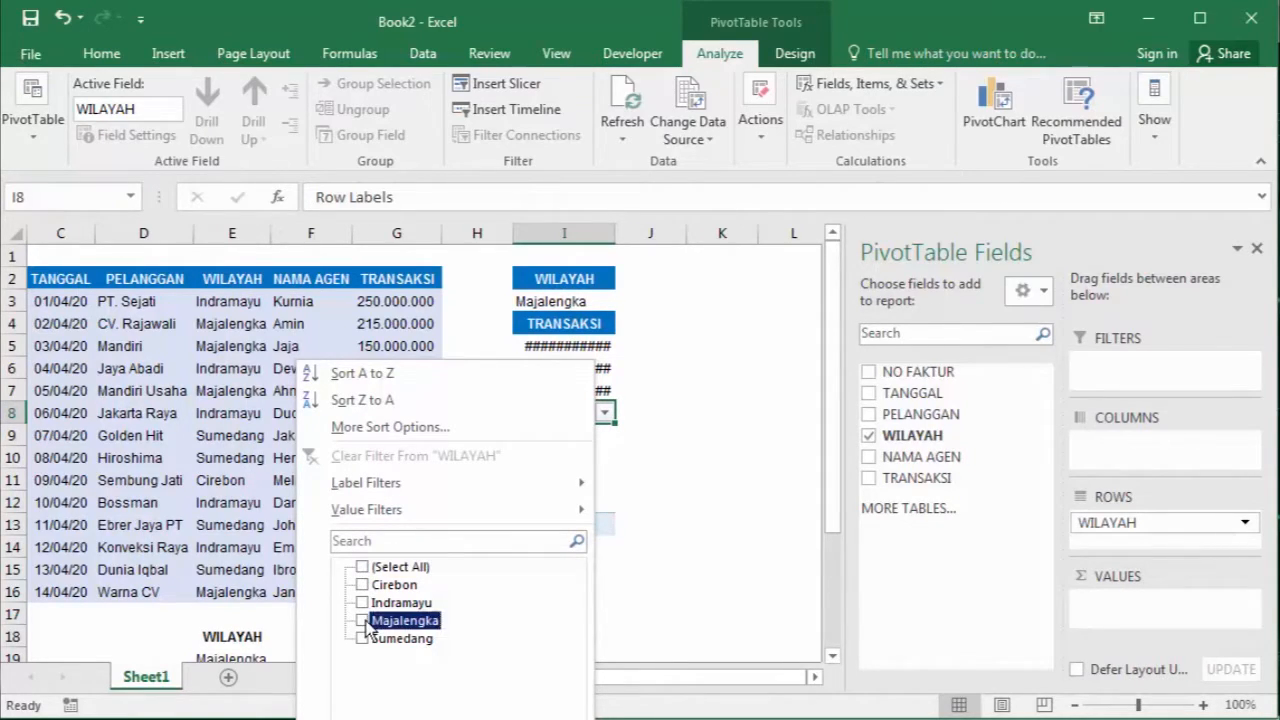
pyautogui.press('Return')
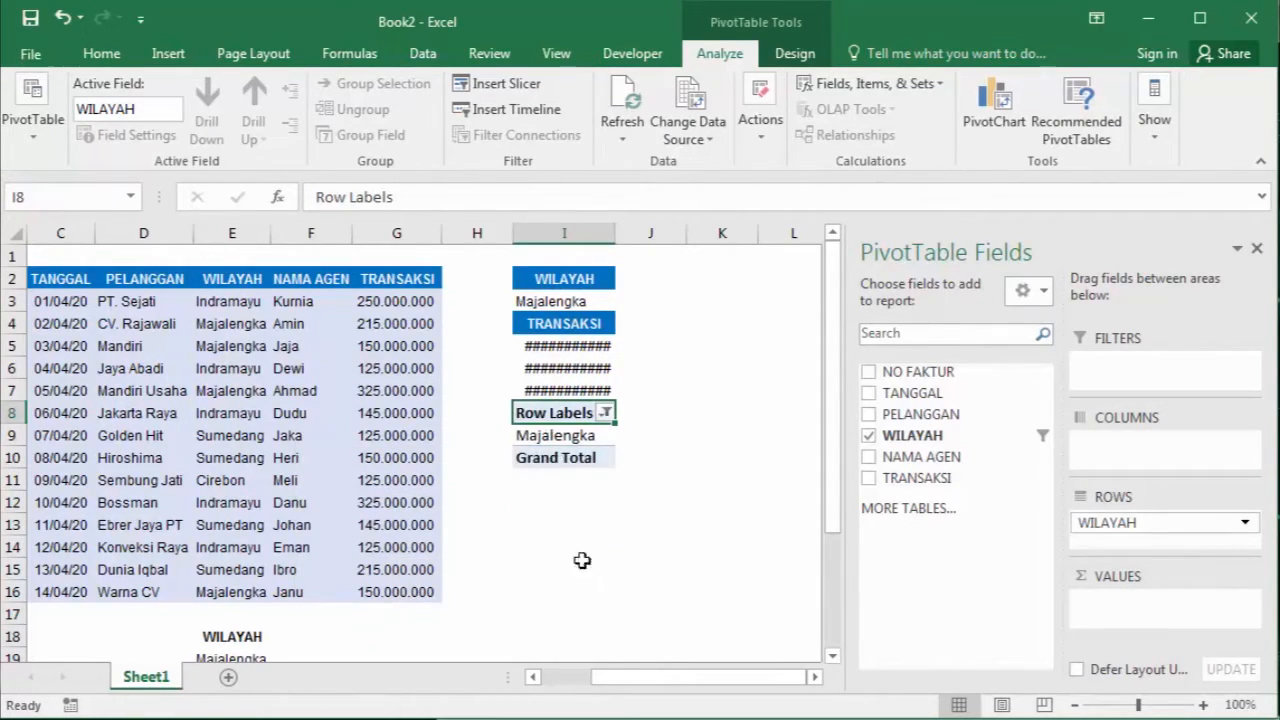
# Widen column I so that the TRANSAKSI amounts above the PivotTable fit
pyautogui.click(562, 438)
pyautogui.moveTo(611, 238); pyautogui.dragTo(644, 238)
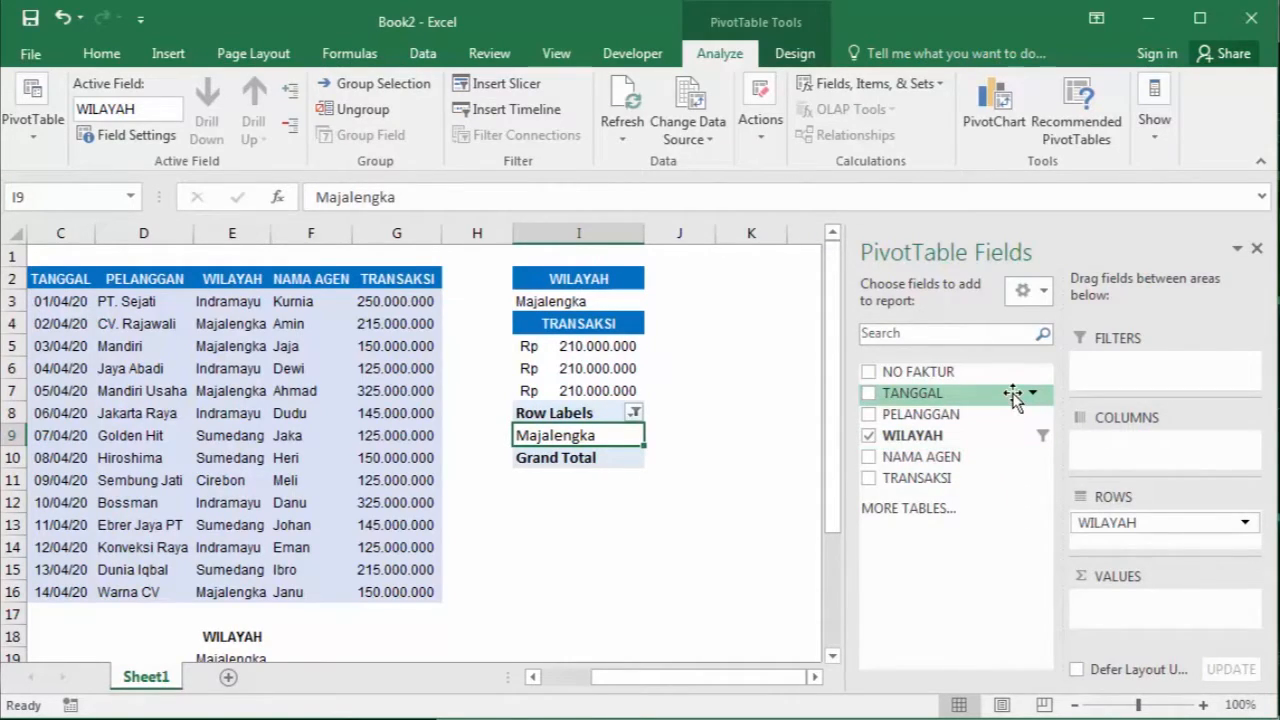
# Add the TRANSAKSI field to the PivotTable values and widen column I so the amounts above fit
pyautogui.click(868, 480)
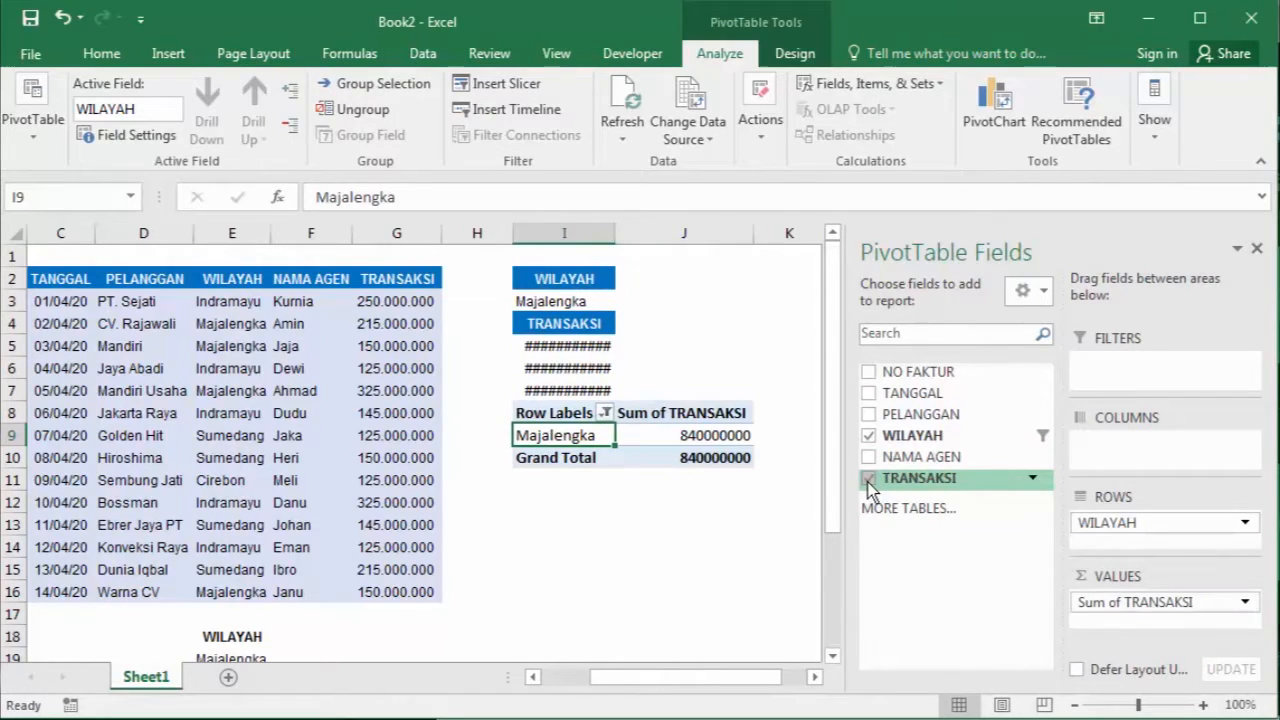
pyautogui.moveTo(620, 241); pyautogui.dragTo(634, 242)
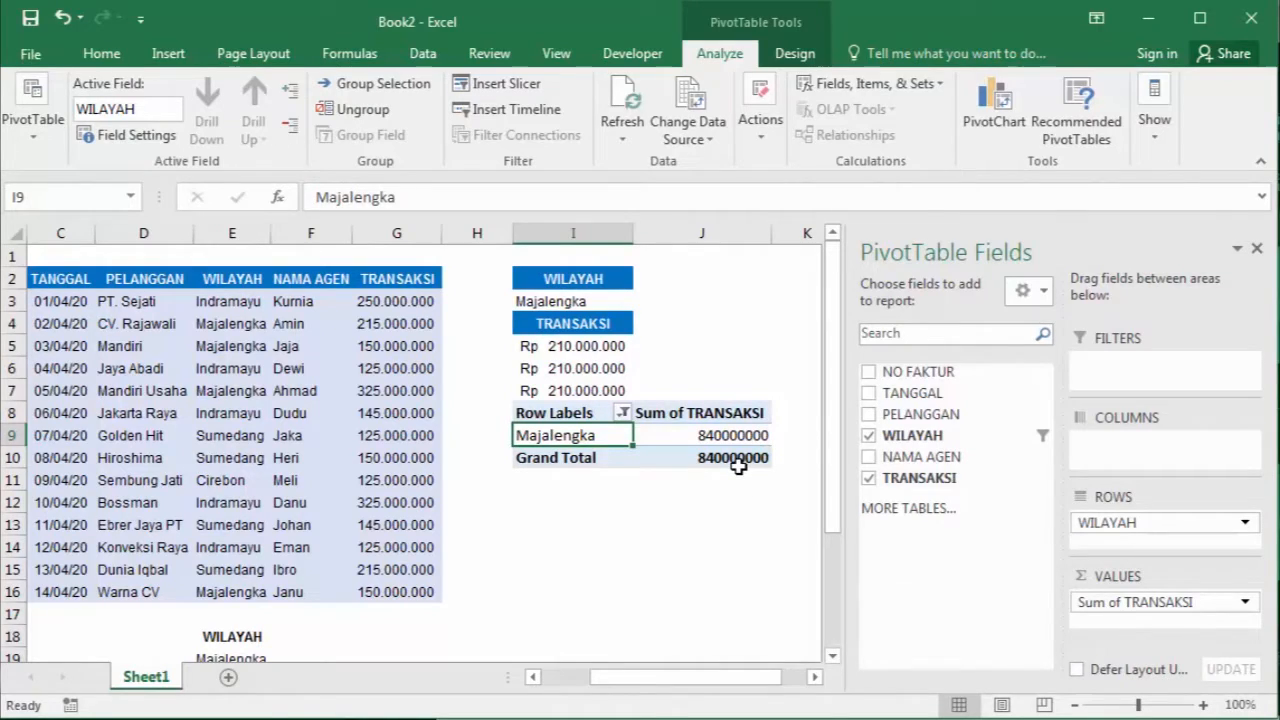
pyautogui.moveTo(738, 462)
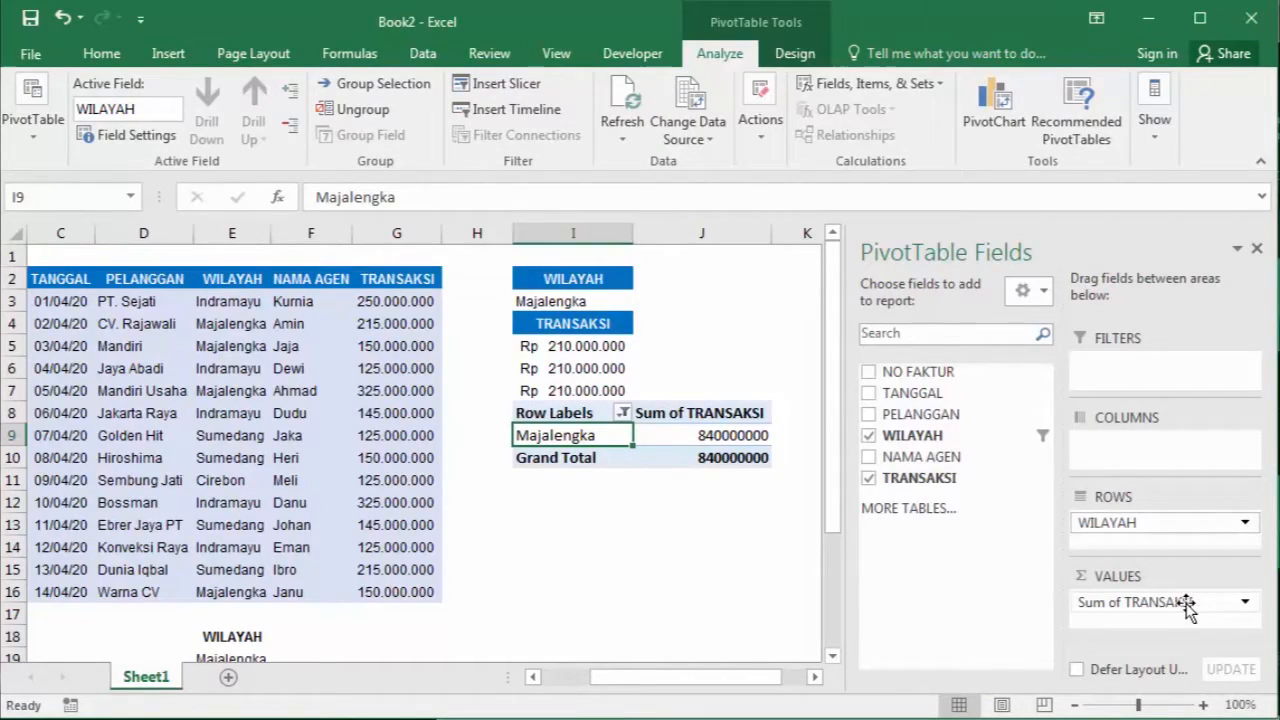
# Summarize the PivotTable's TRANSAKSI values by Average and widen column I again to fit its amounts
pyautogui.click(1236, 604)
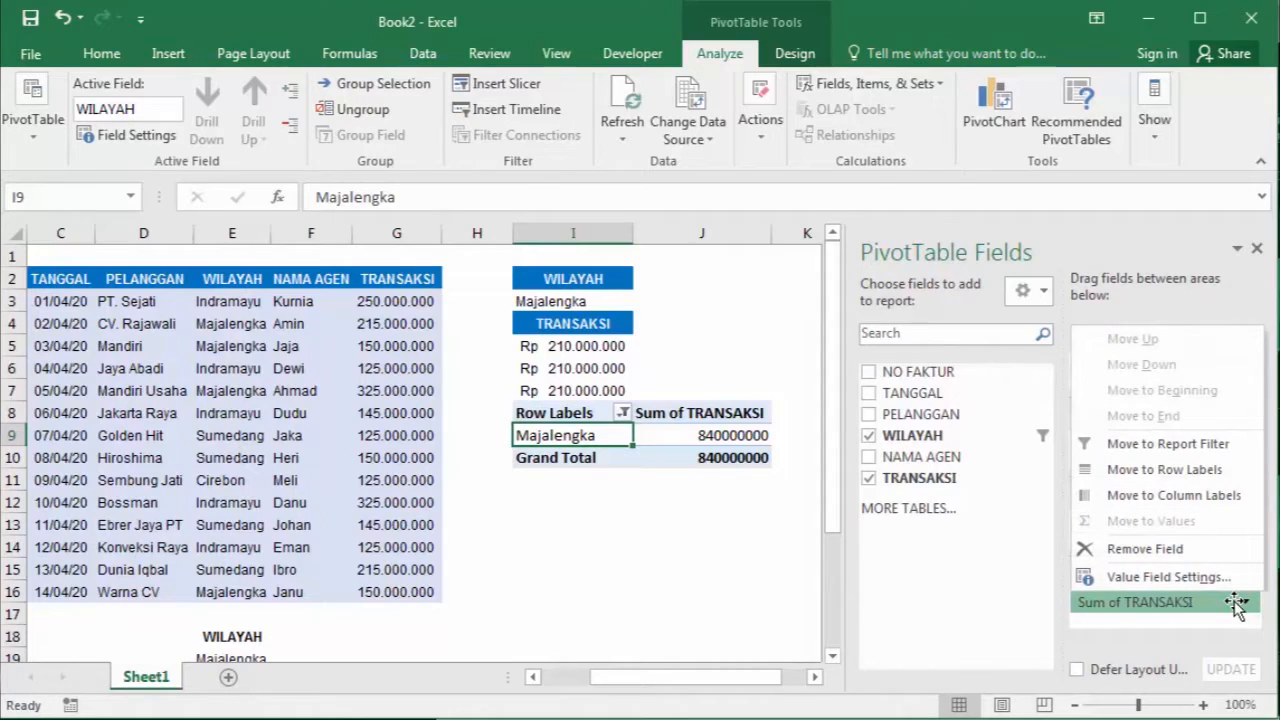
pyautogui.click(1218, 580)
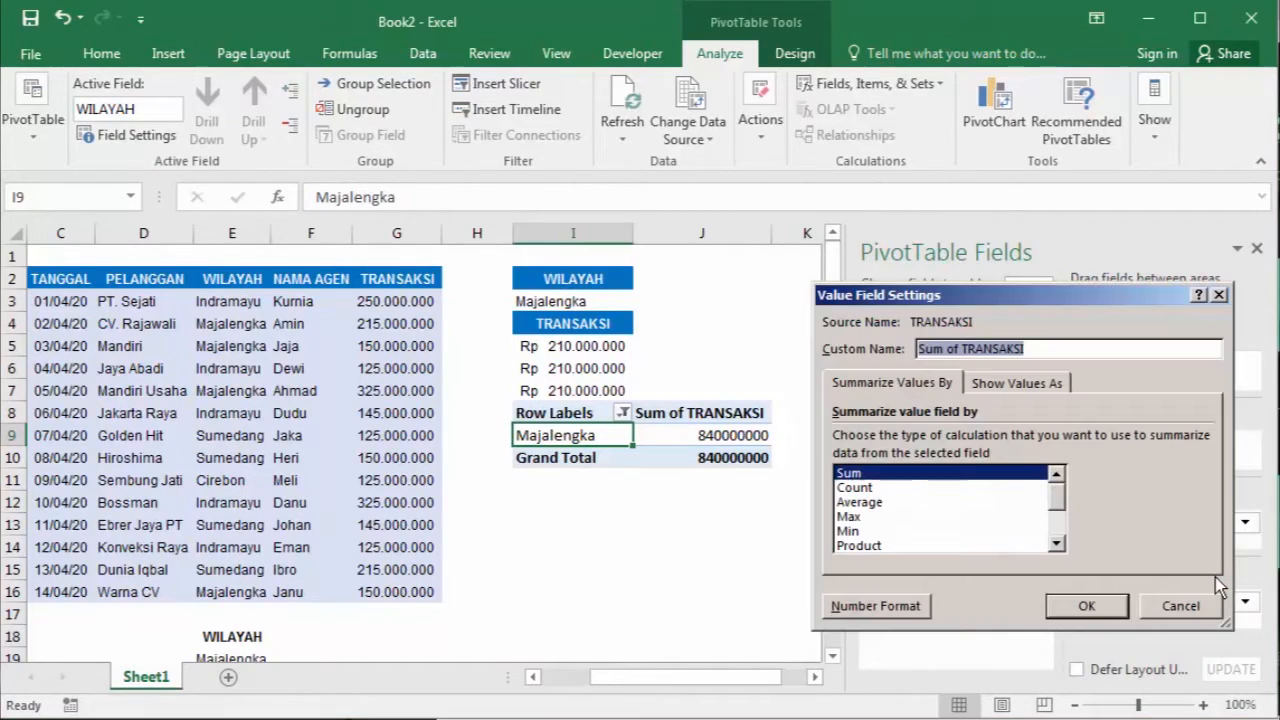
pyautogui.moveTo(979, 307); pyautogui.dragTo(967, 222)
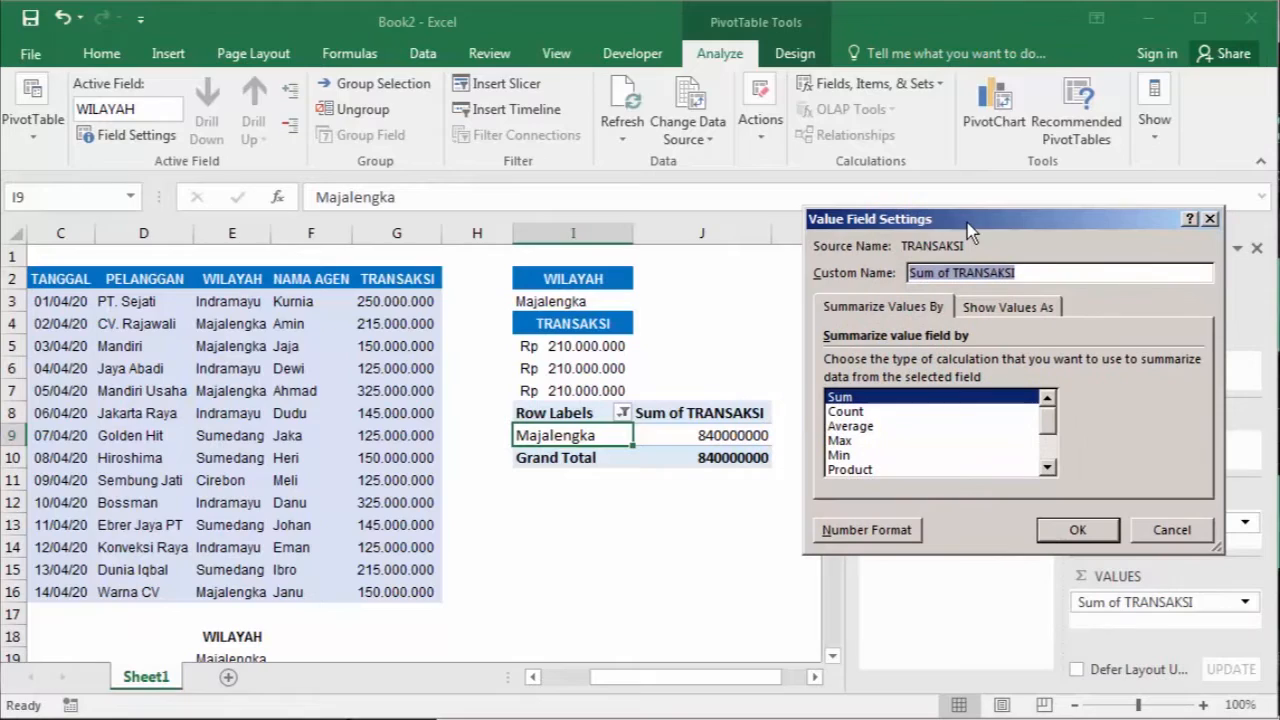
pyautogui.click(852, 426)
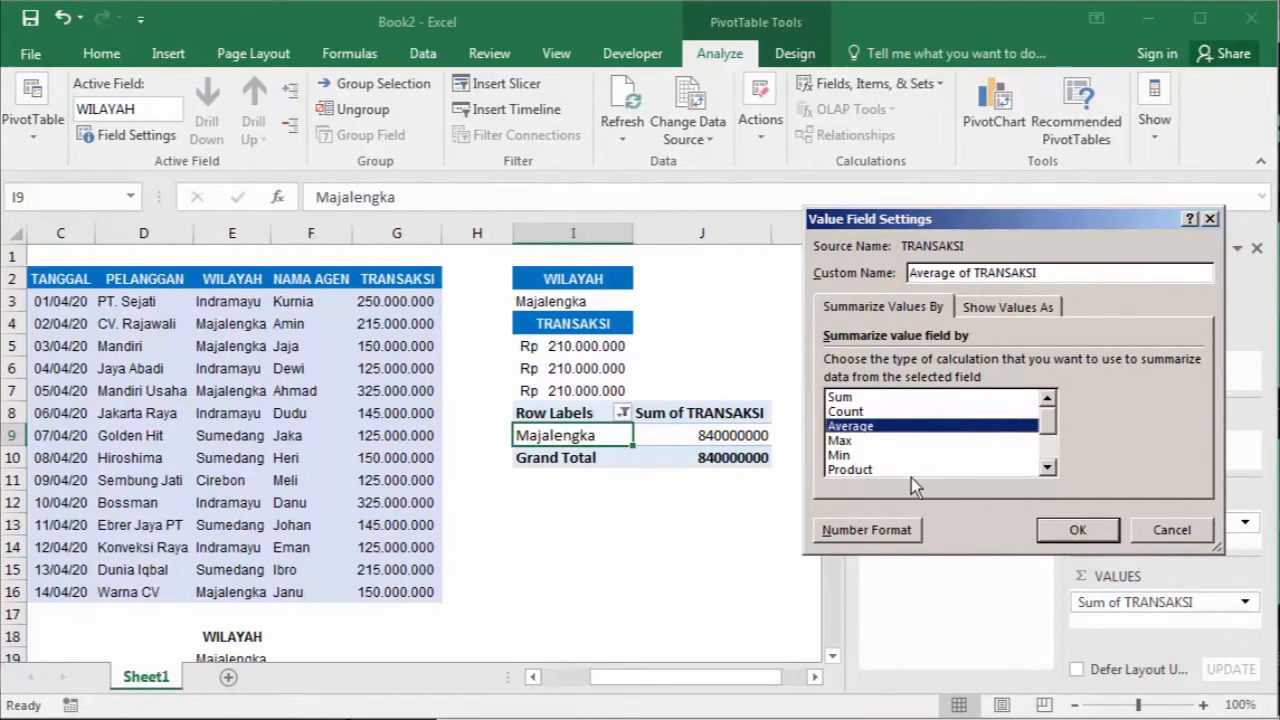
pyautogui.click(1078, 531)
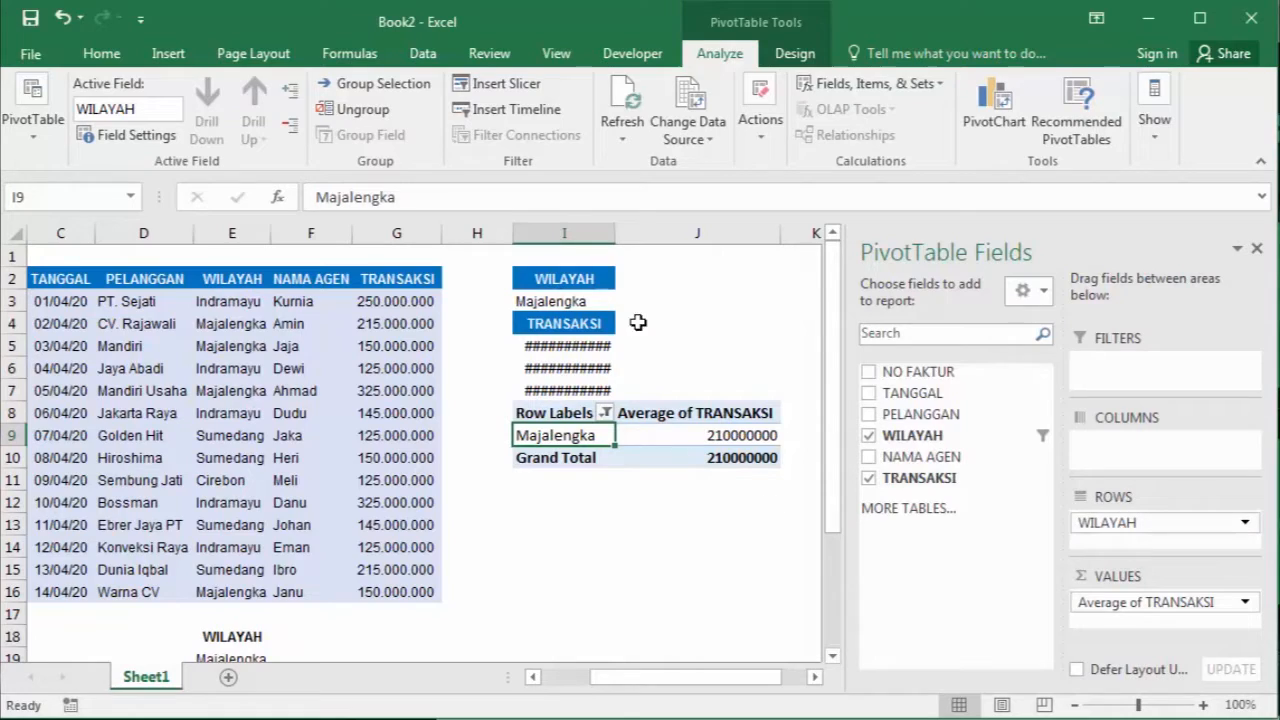
pyautogui.click(645, 332)
pyautogui.moveTo(614, 233); pyautogui.dragTo(630, 233)
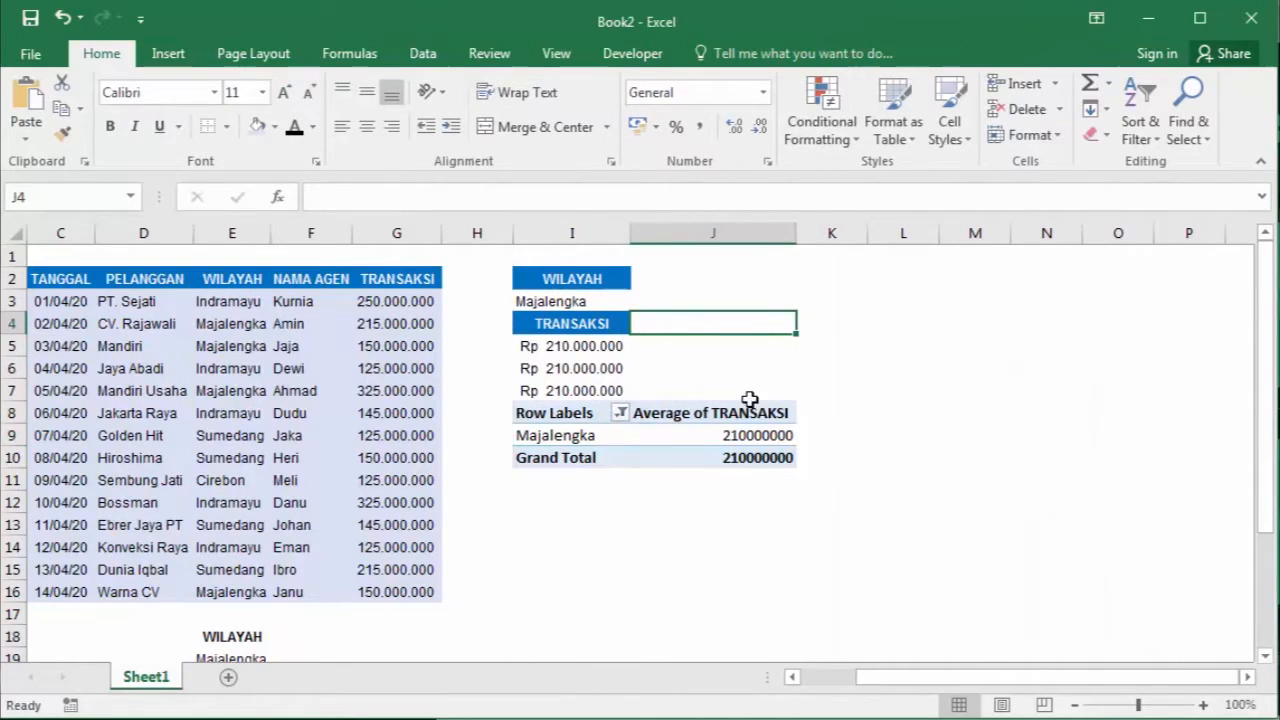
# Apply the Comma Style number format to the PivotTable averages in J9:J10
pyautogui.moveTo(738, 434); pyautogui.dragTo(743, 451)
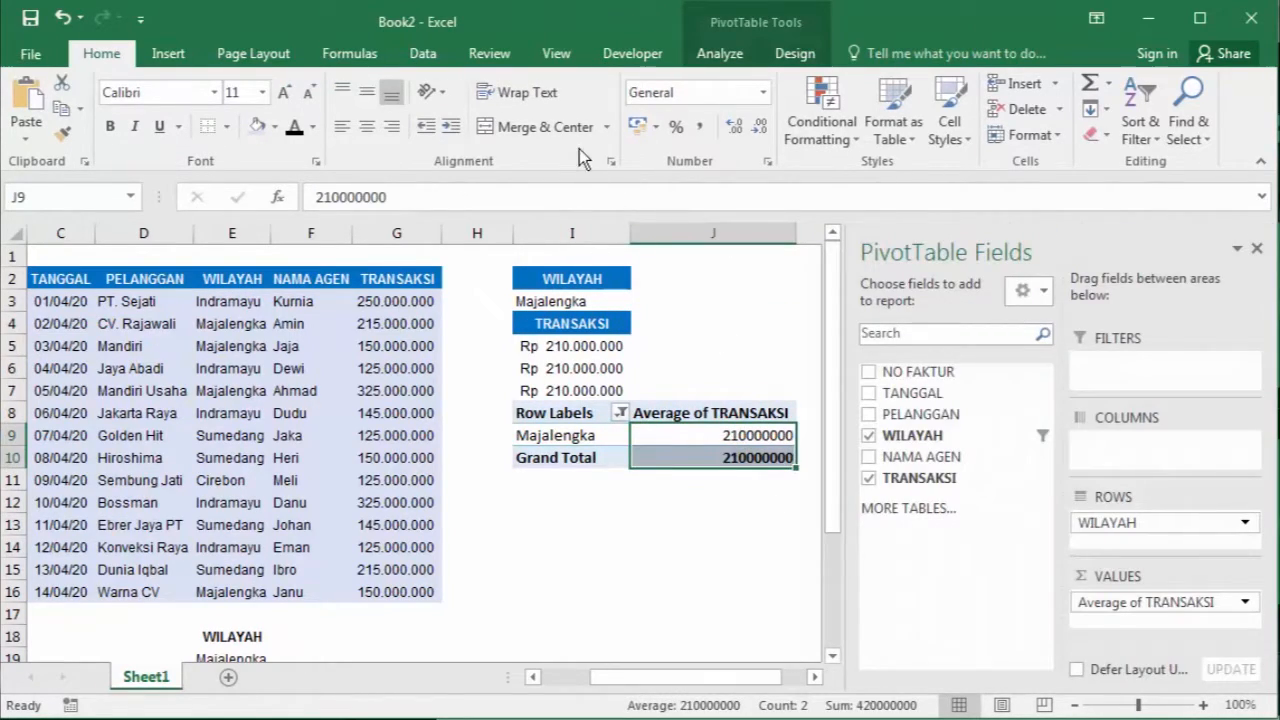
pyautogui.click(699, 128)
pyautogui.click(712, 523)
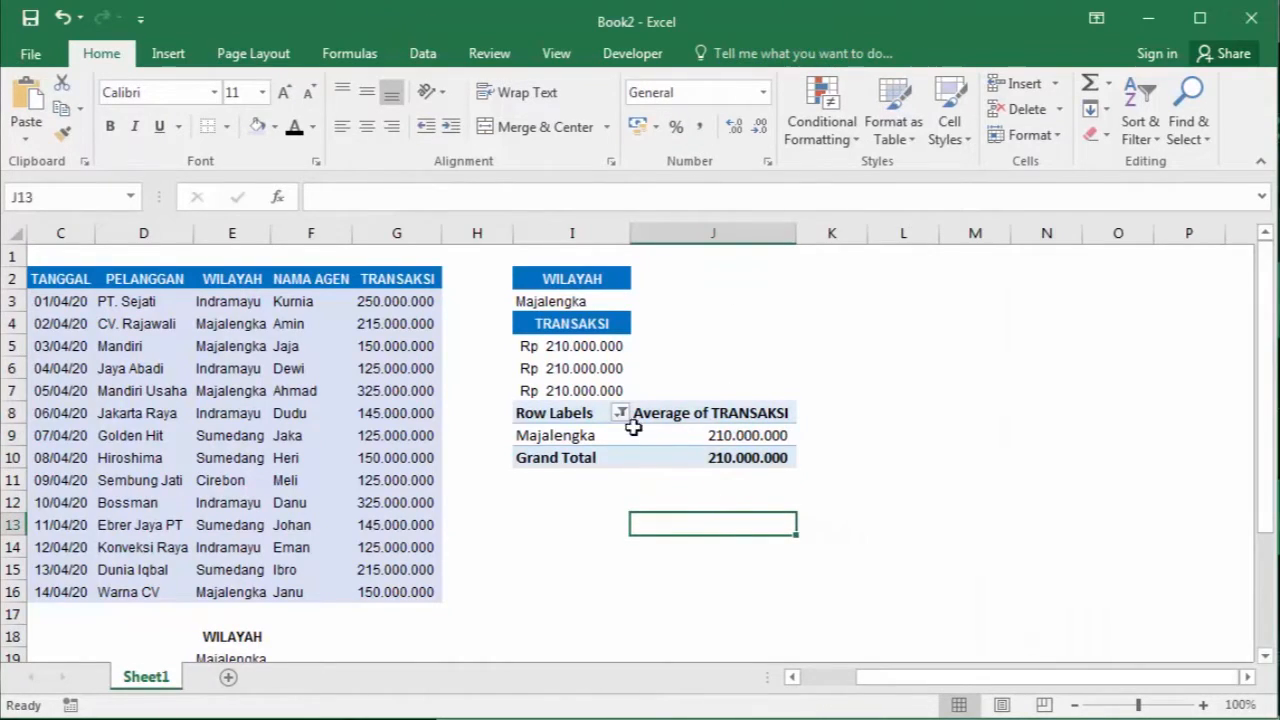
# Rename the PivotTable's row header in I8 as WILAYAH and its Grand Total label in I10 as RATA-RATA
pyautogui.click(573, 418)
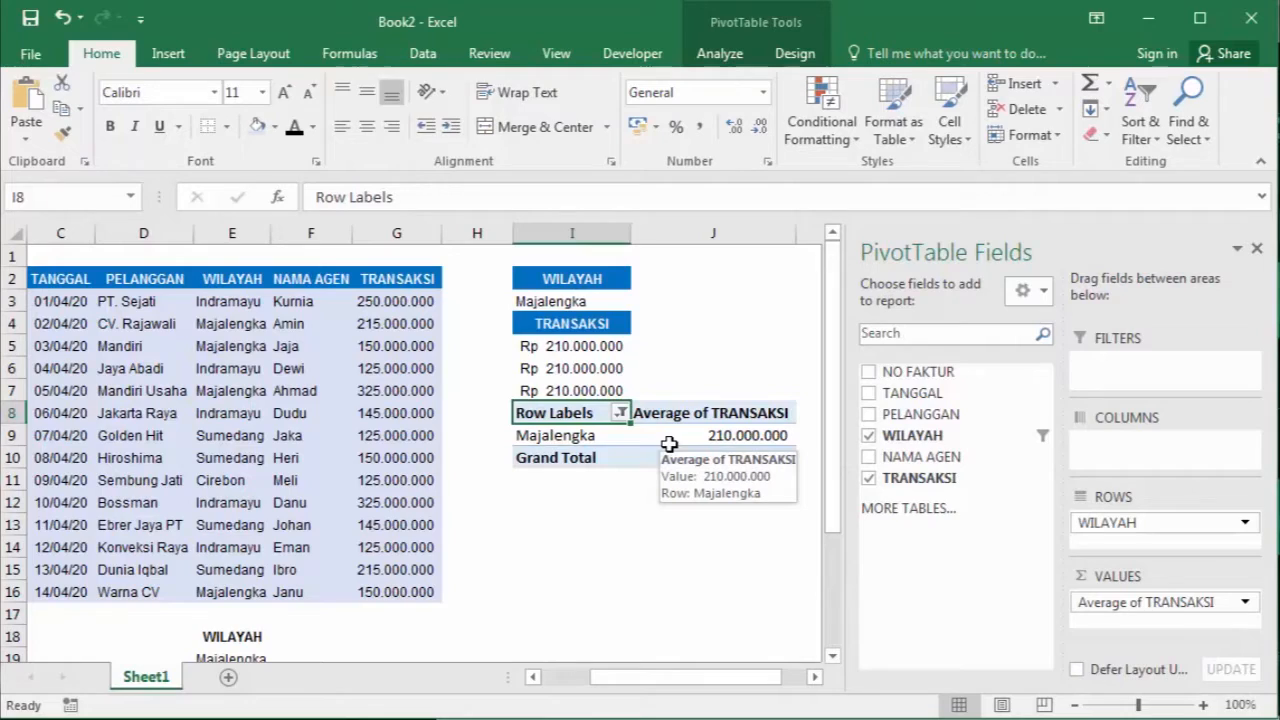
pyautogui.write('WILAYAH')
pyautogui.press('Return')
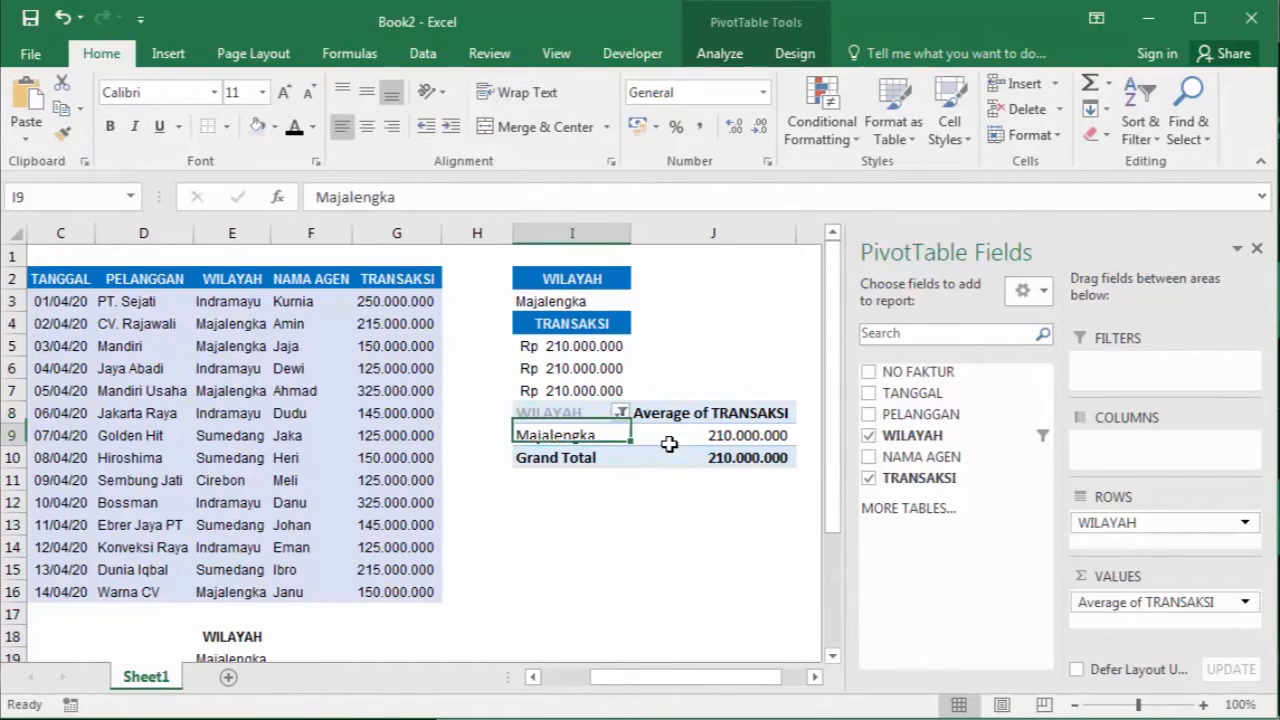
pyautogui.click(598, 458)
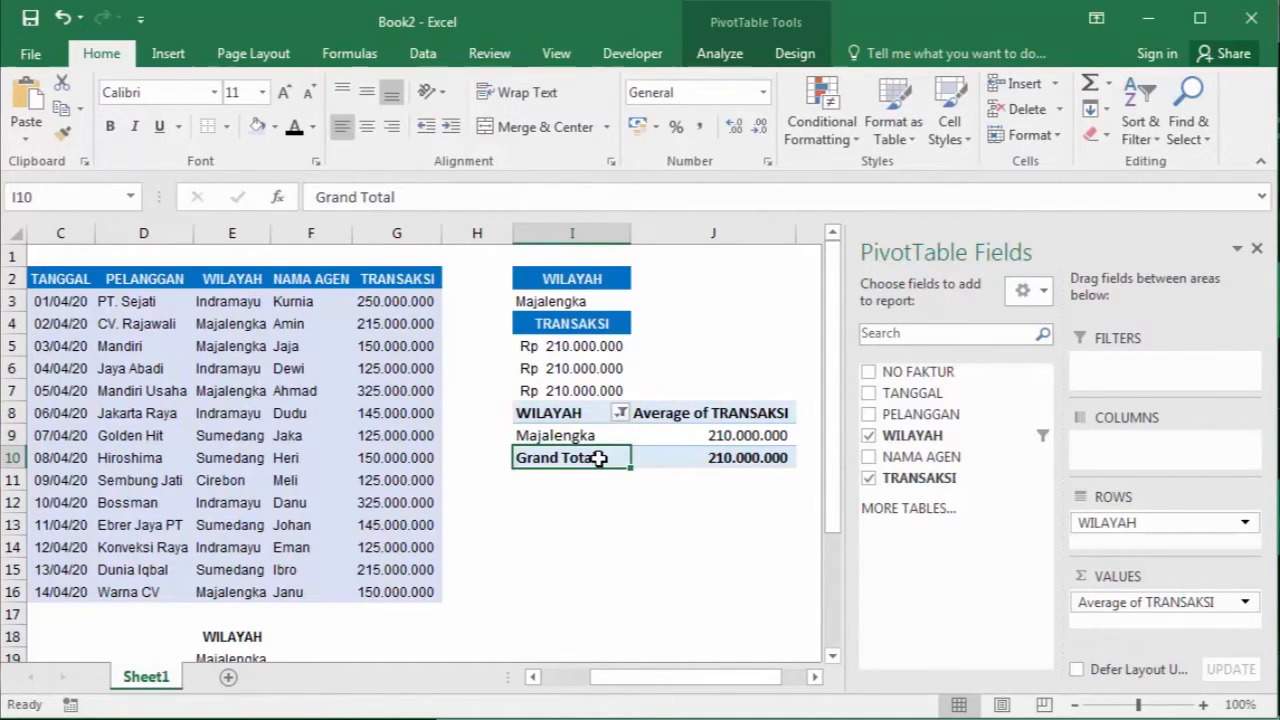
pyautogui.write('RATA-RATA')
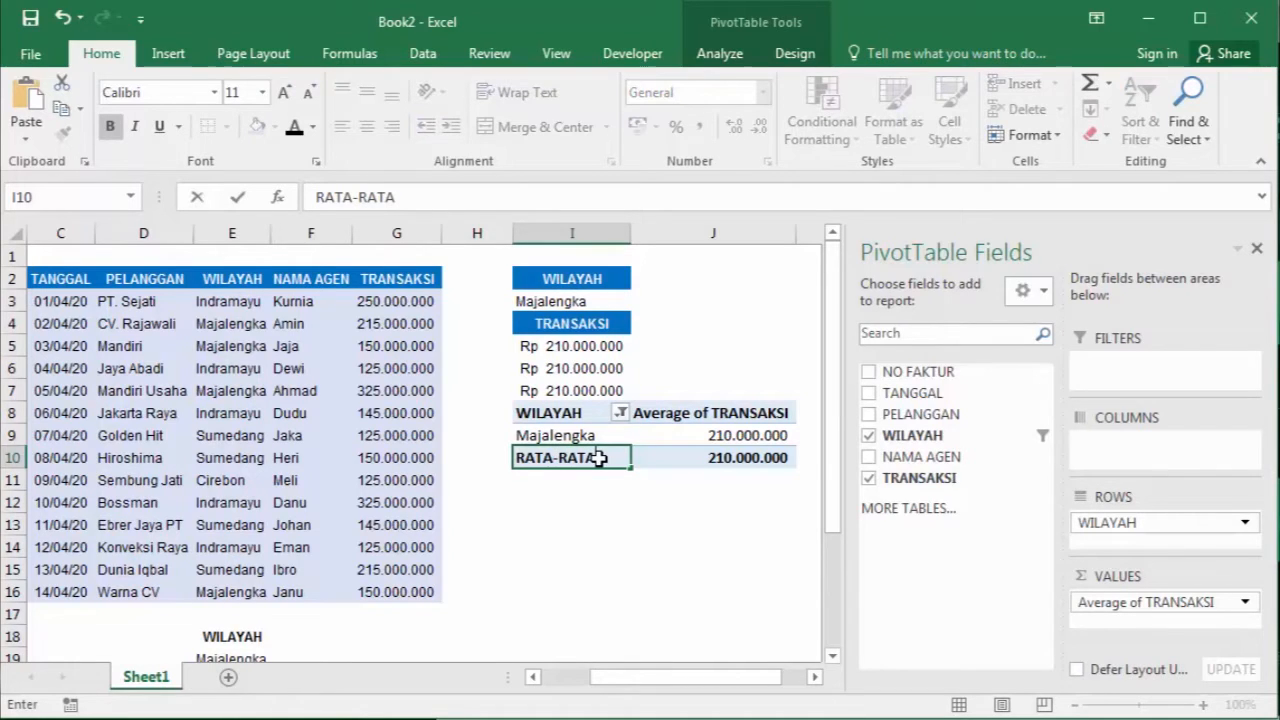
pyautogui.press('Return')
pyautogui.click(675, 502)
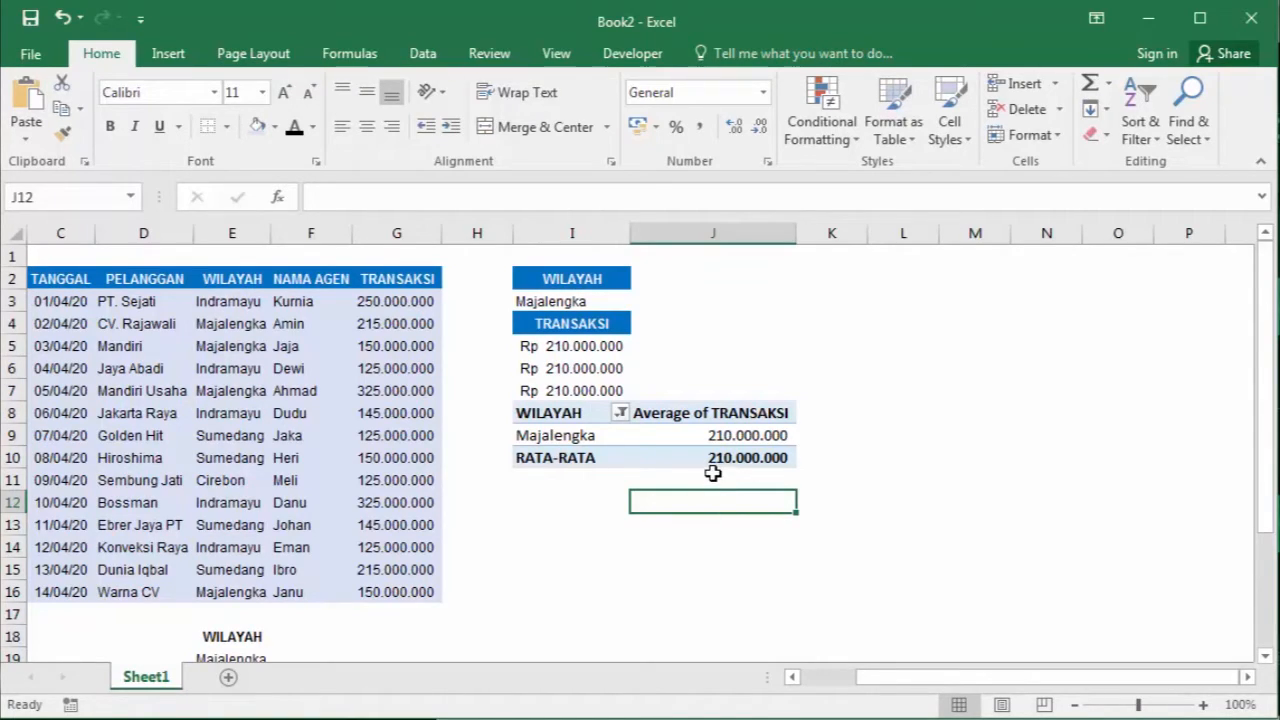
# Compare the PivotTable average in J9 with the formula results in I5:I7
pyautogui.click(672, 428)
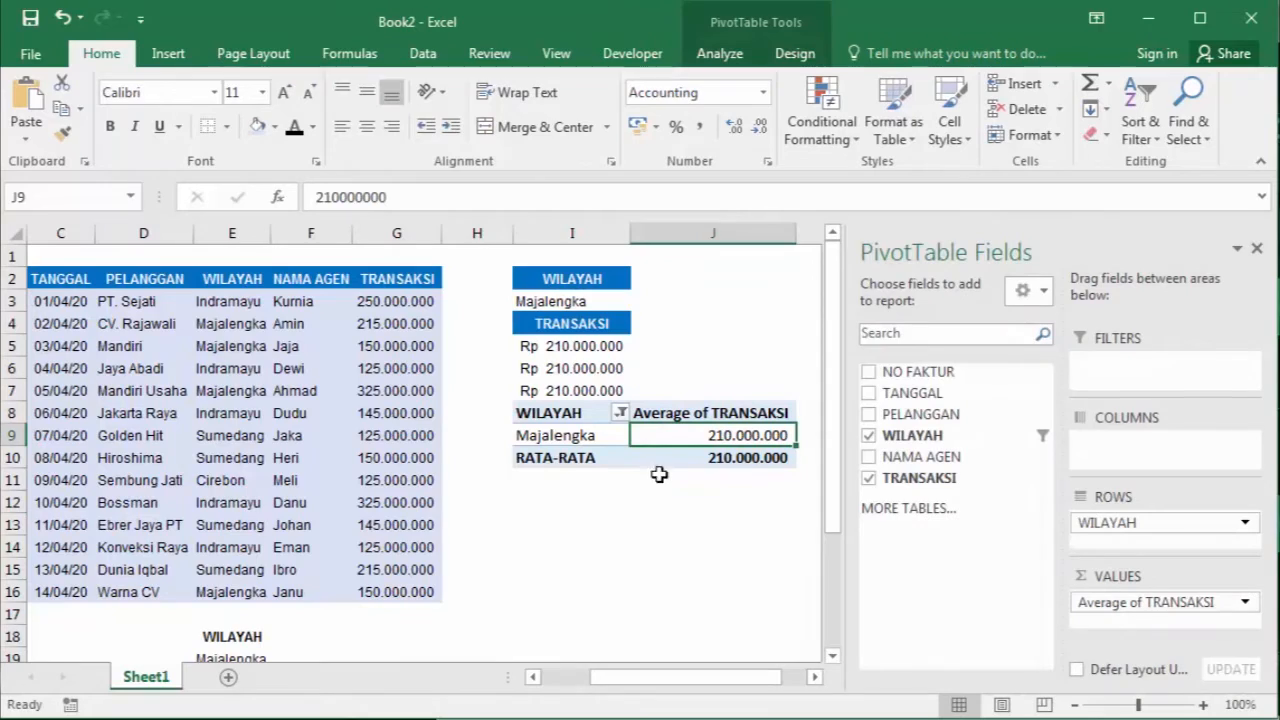
pyautogui.click(646, 523)
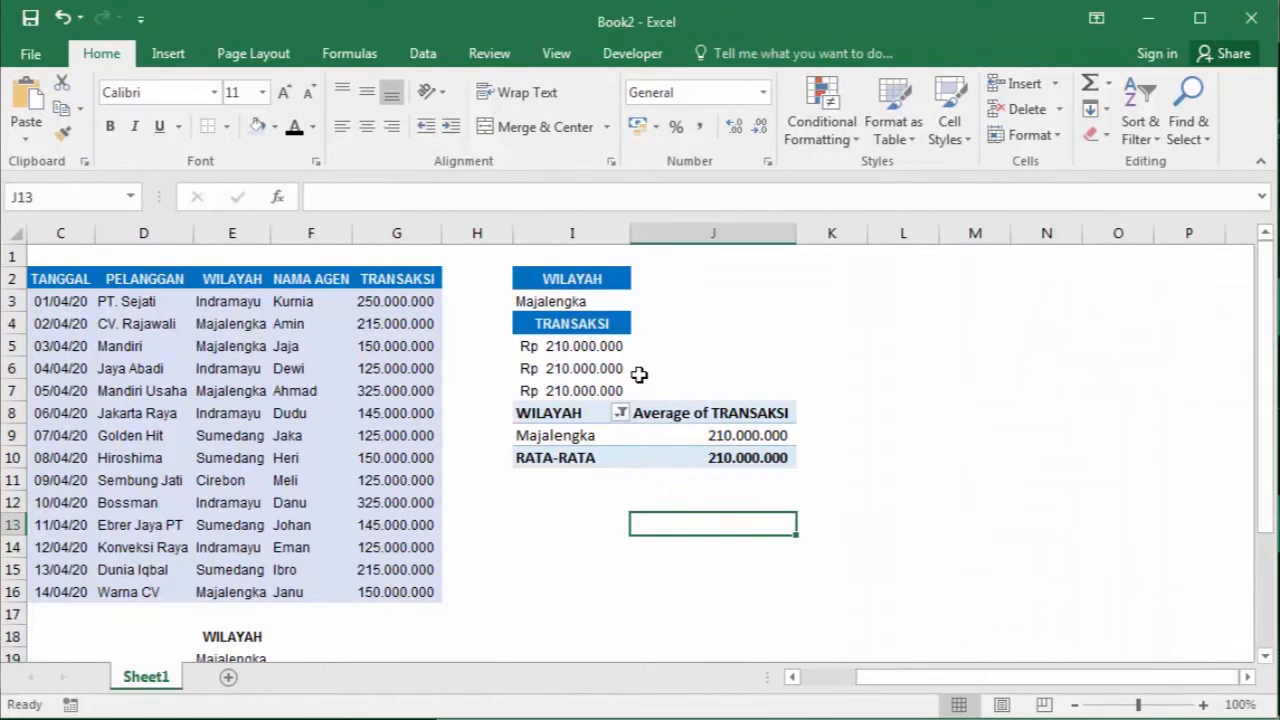
pyautogui.click(663, 346)
pyautogui.click(837, 505)
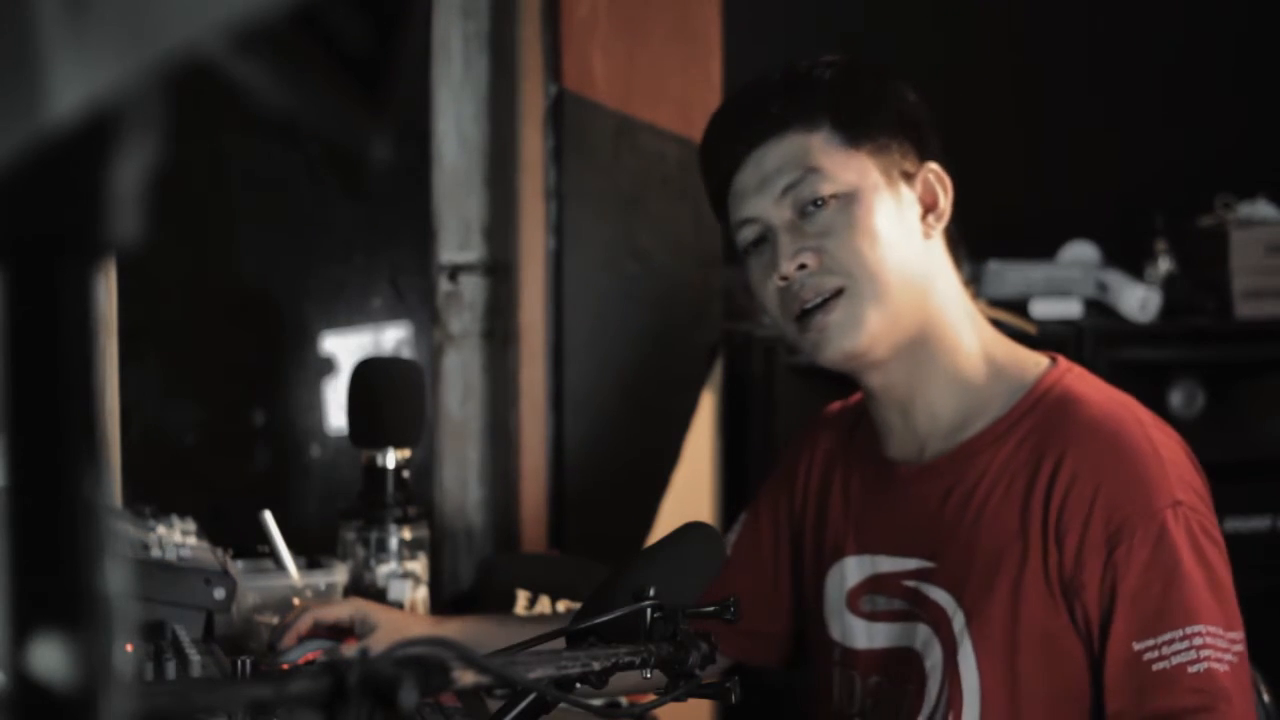